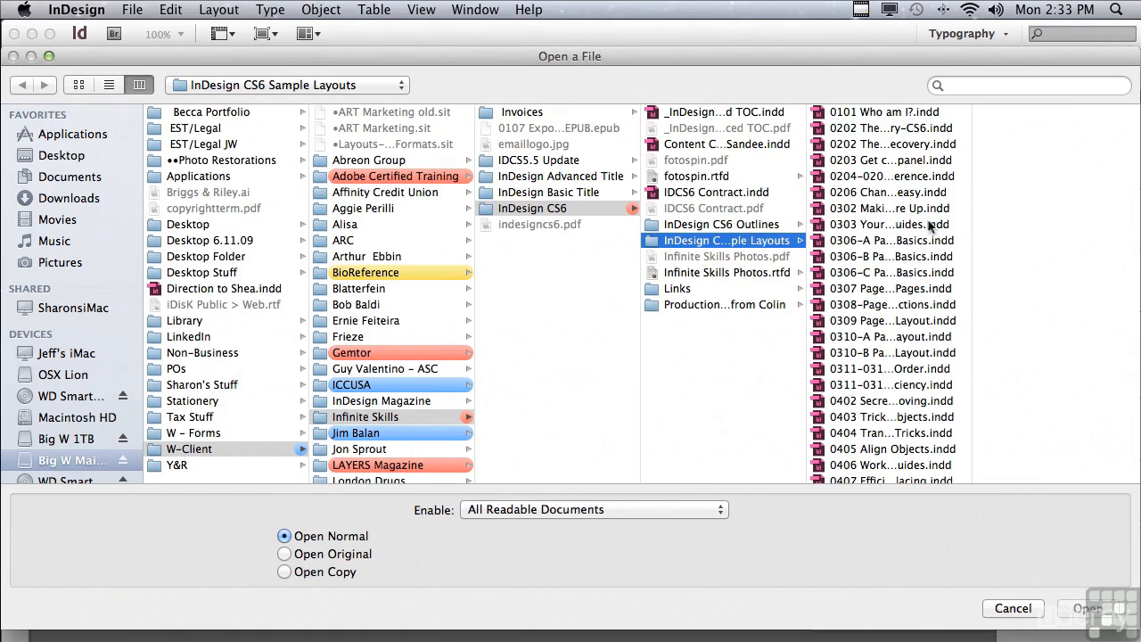
Open the document 0601-0602 Character Formatting.indd from the InDesign CS6 Sample Layouts folder
drag(970, 238, 973, 234)
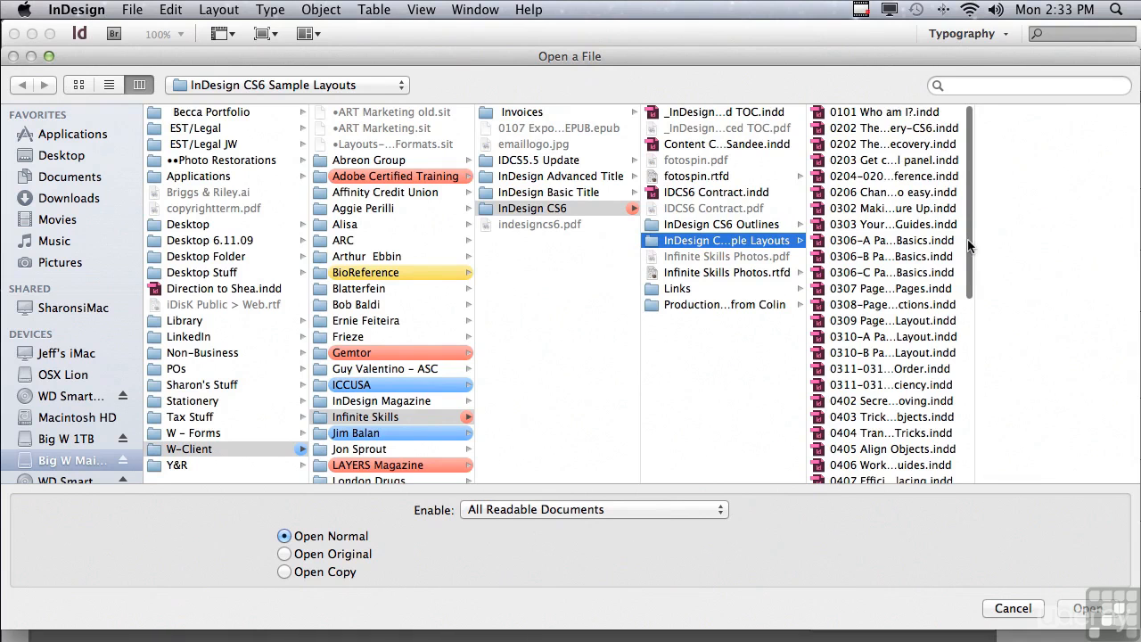
scroll(954, 356, down, 10)
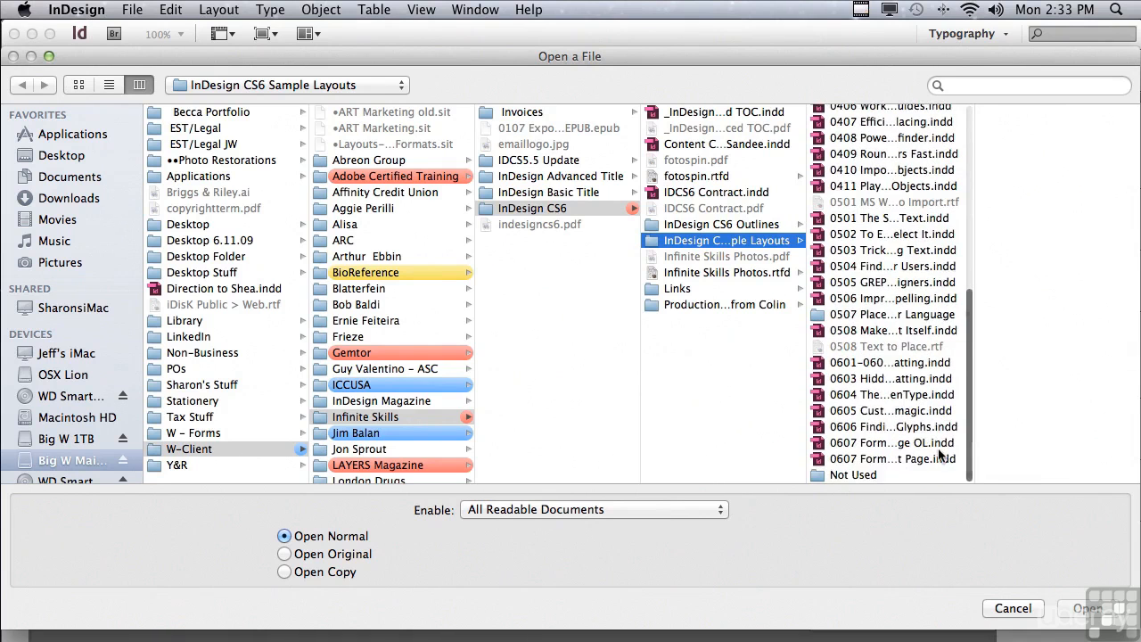
click(866, 363)
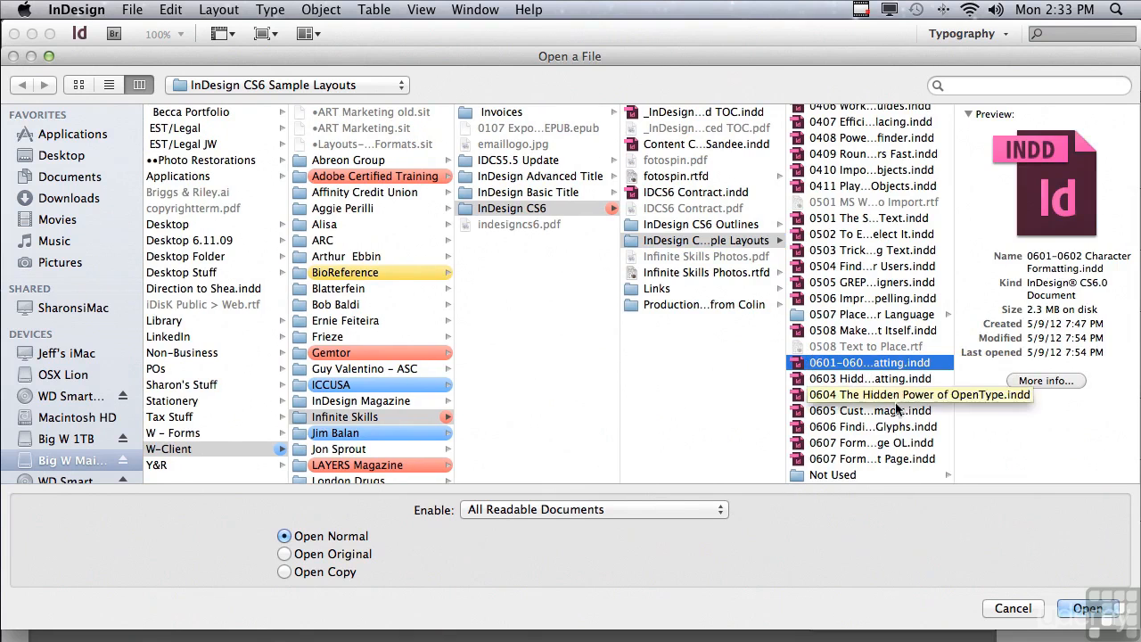
click(1083, 608)
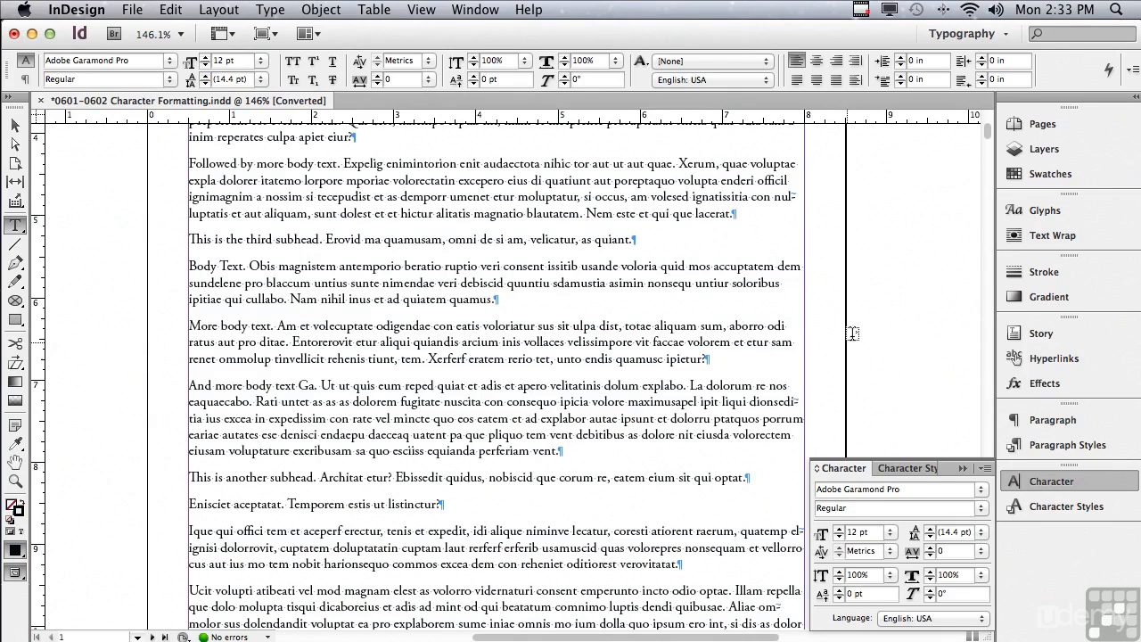
Choose the Typography workspace, then hide the Character panel's extra options and show them again
click(953, 36)
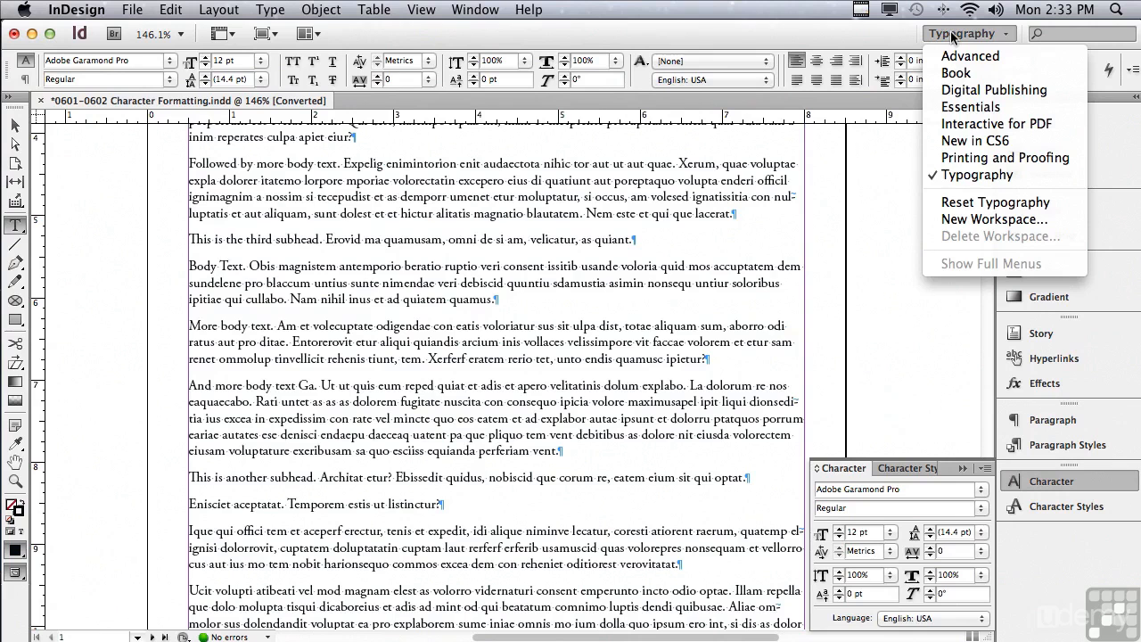
click(977, 176)
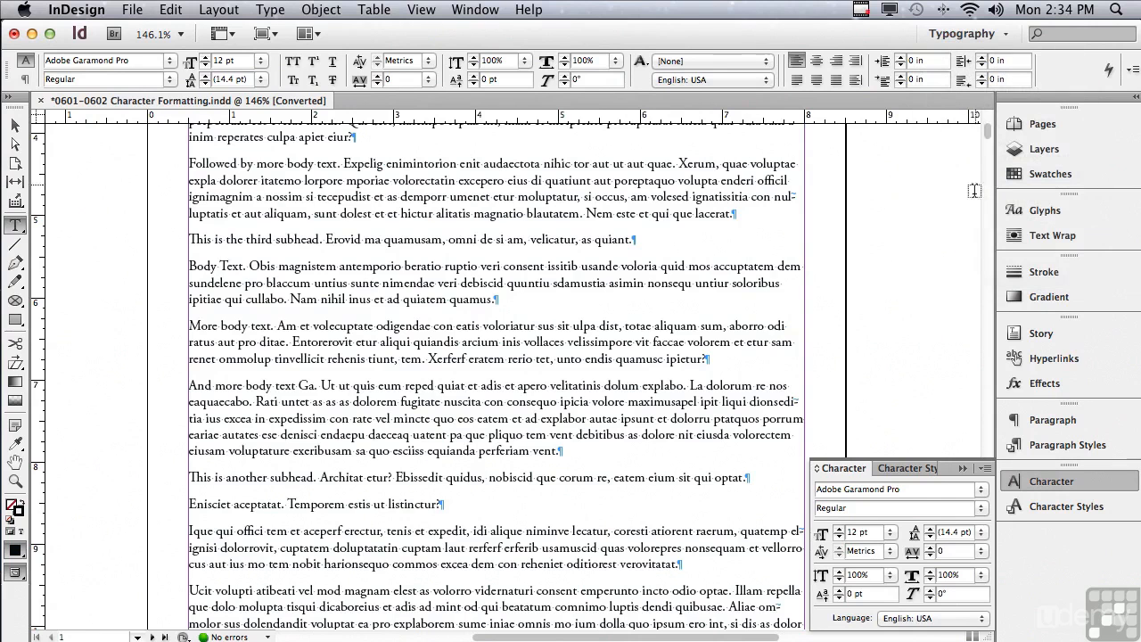
click(984, 468)
click(981, 470)
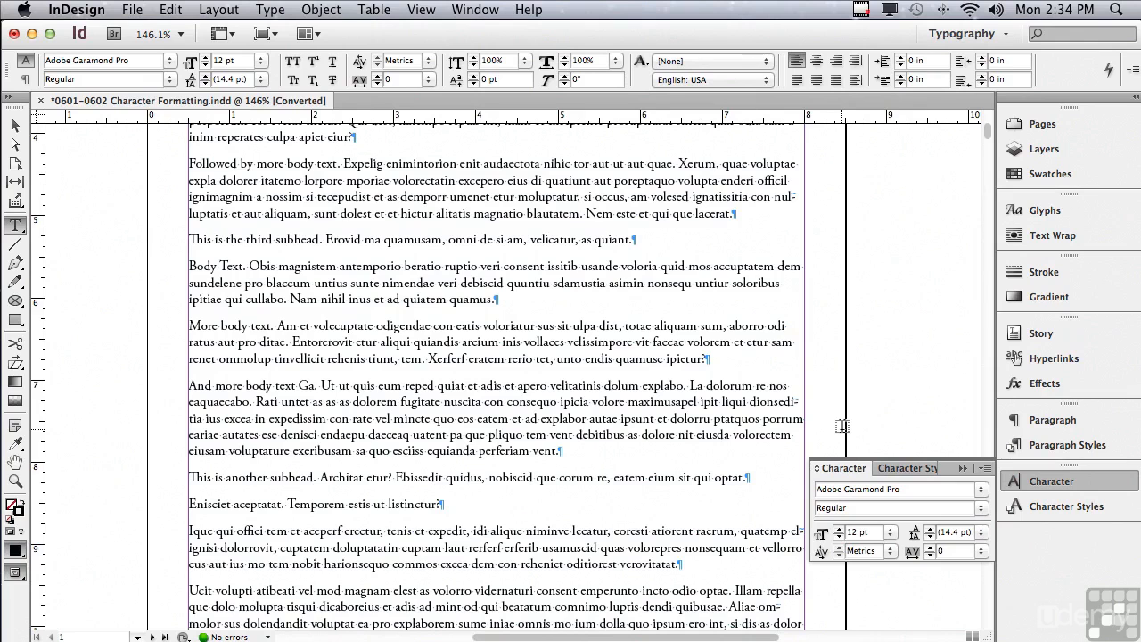
click(984, 469)
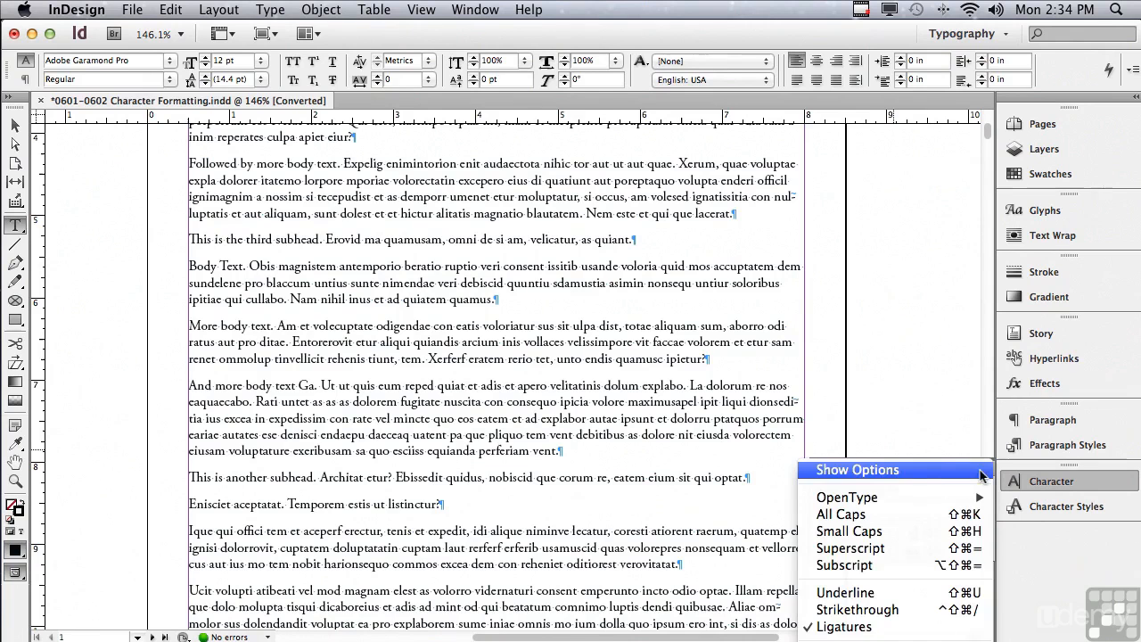
click(899, 473)
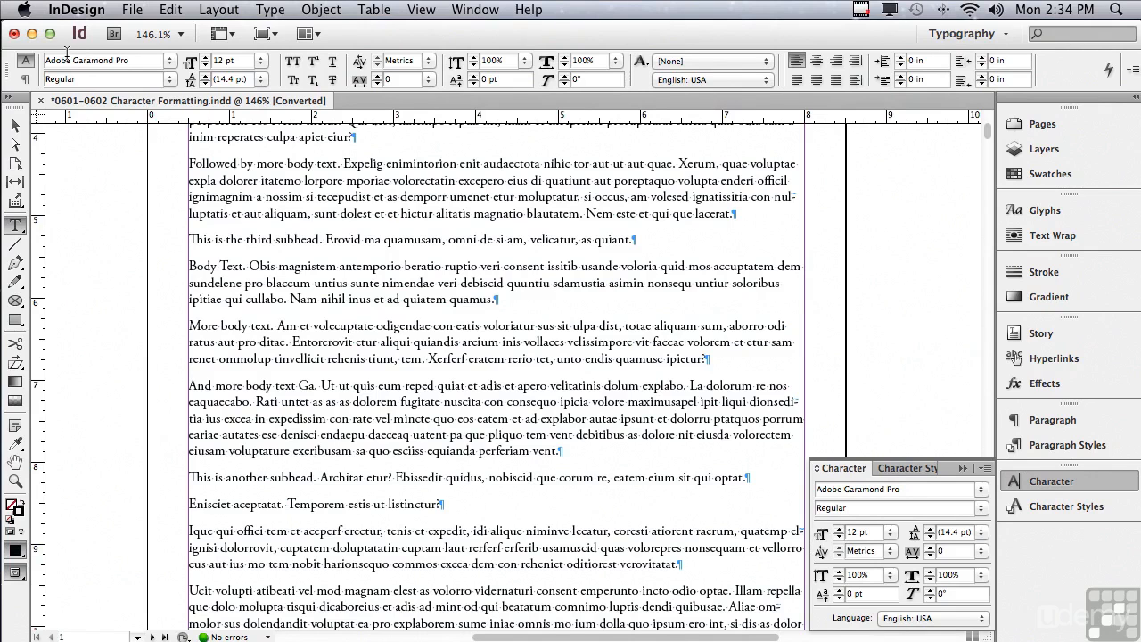
View the paragraph formatting controls in the control bar and return to the character formatting controls
click(25, 80)
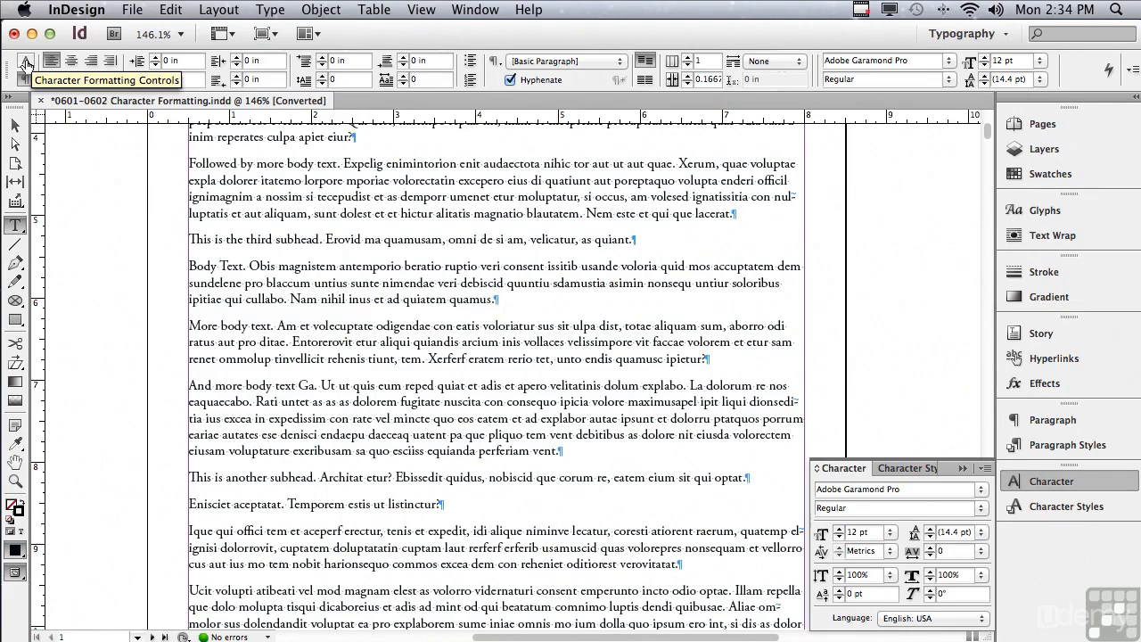
click(26, 63)
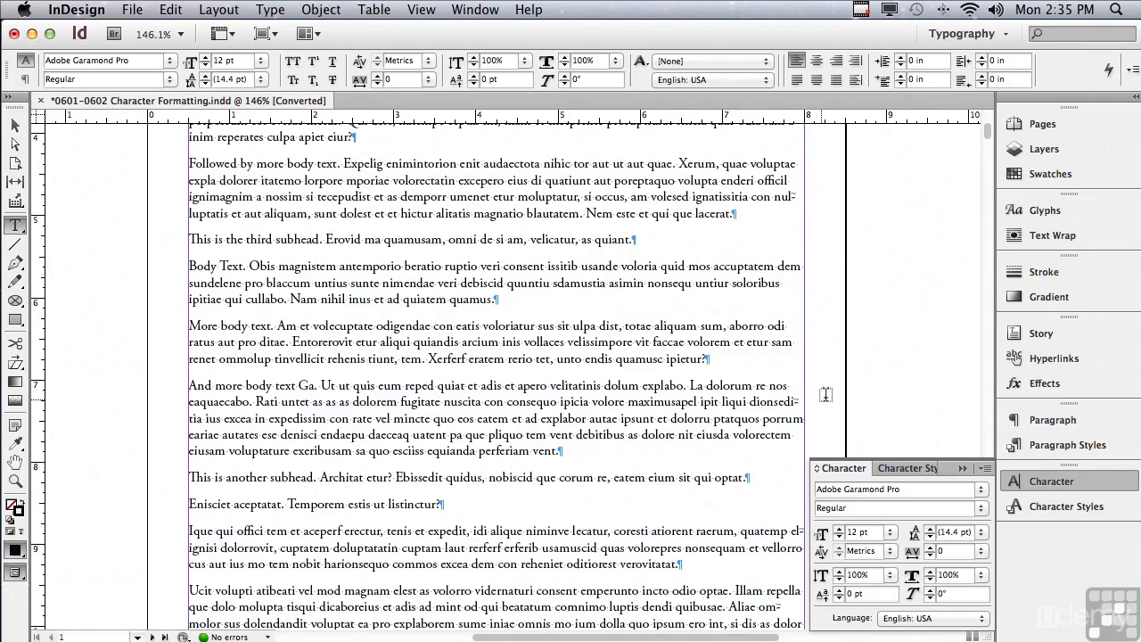
Select the line "Make this into a subhead." below the headline at the start of the document
drag(987, 141, 987, 118)
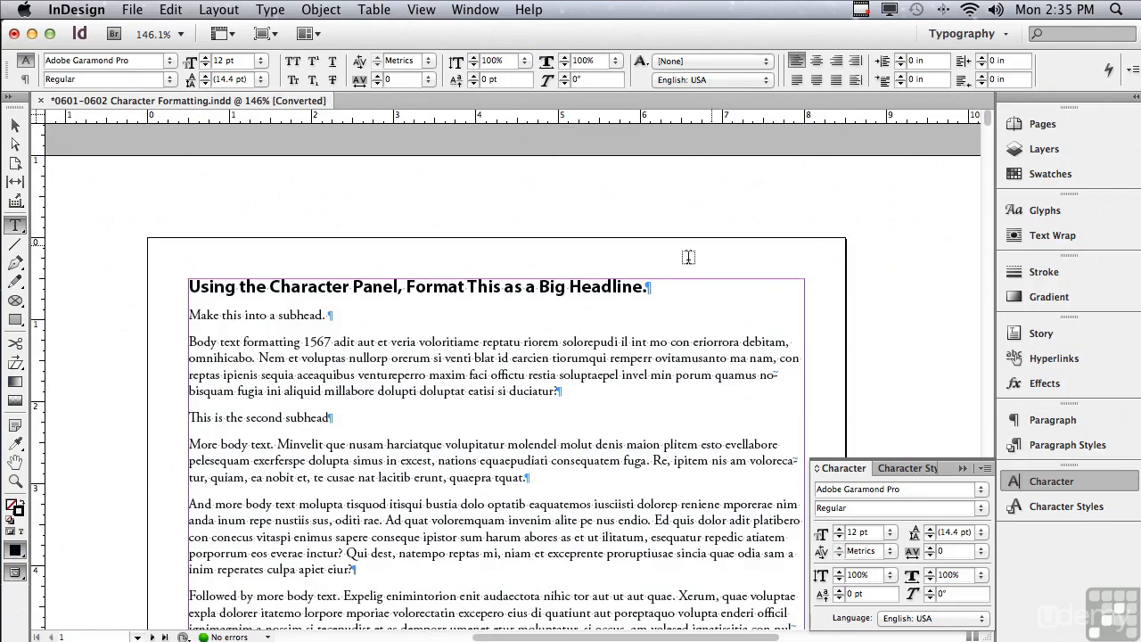
drag(188, 312, 369, 310)
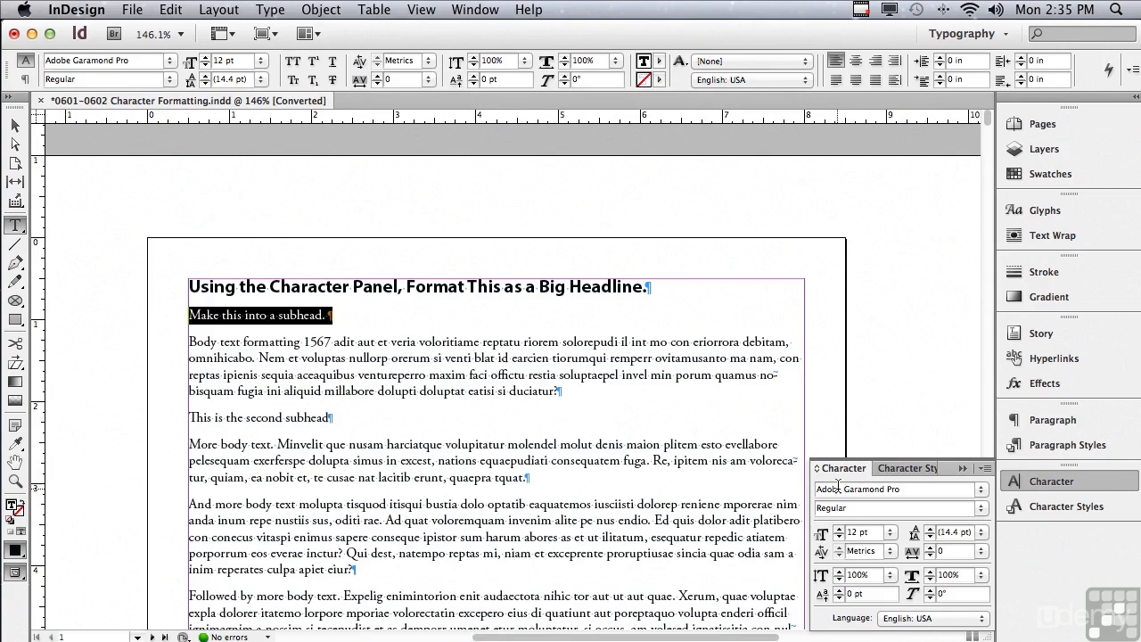
Examine the available font families, their sample previews and their styles, leaving the selected subhead's font as it is
click(980, 489)
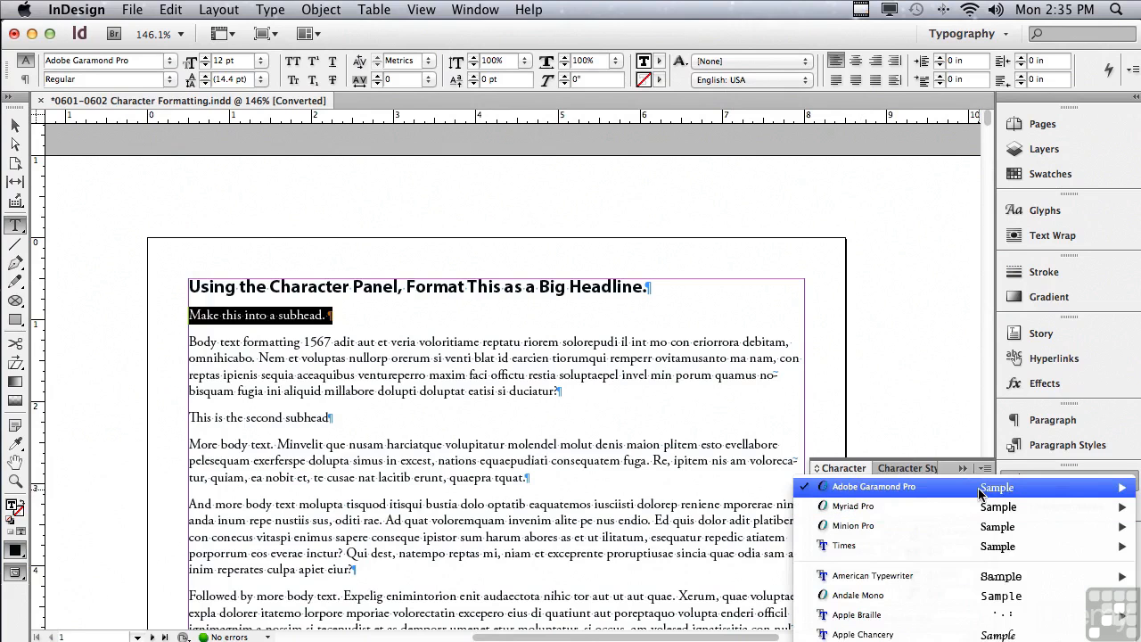
mouse_move(980, 493)
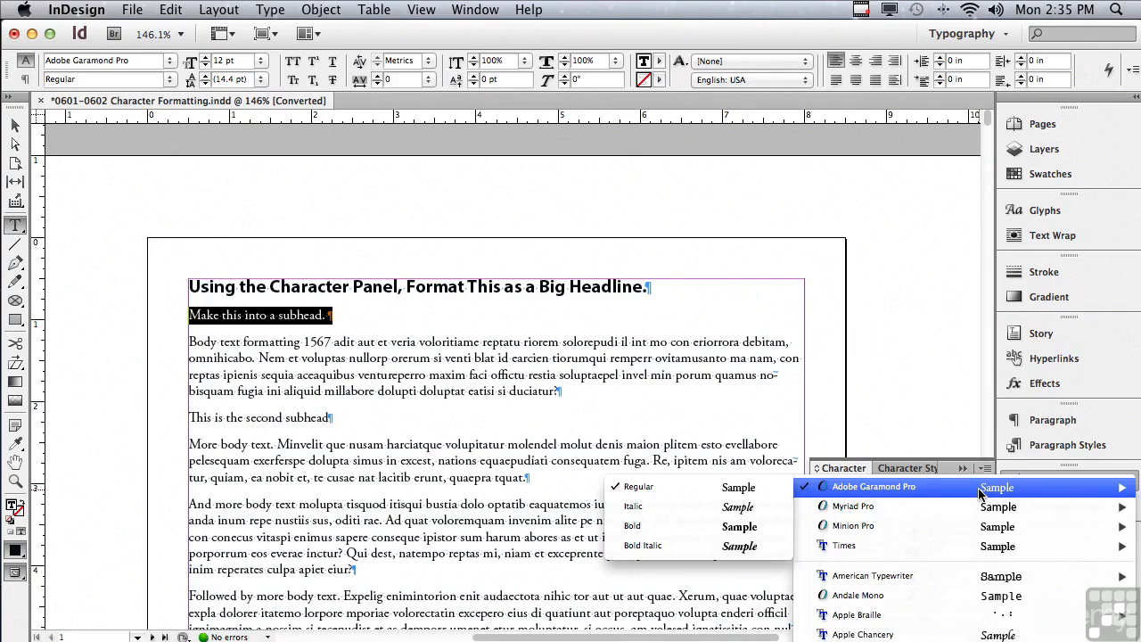
mouse_move(968, 639)
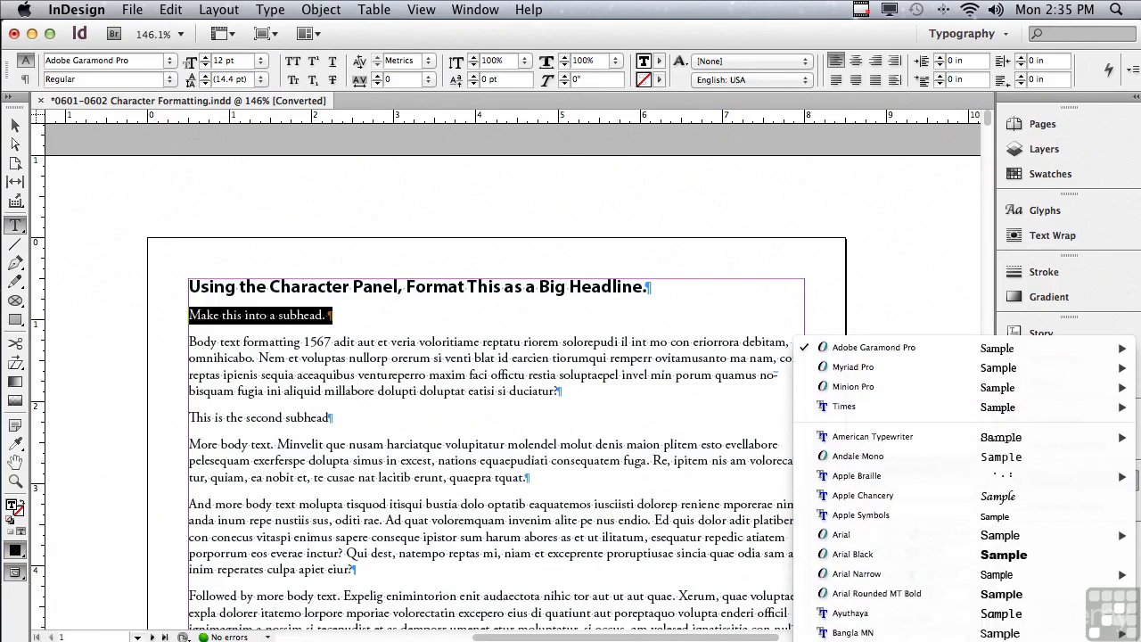
mouse_move(908, 354)
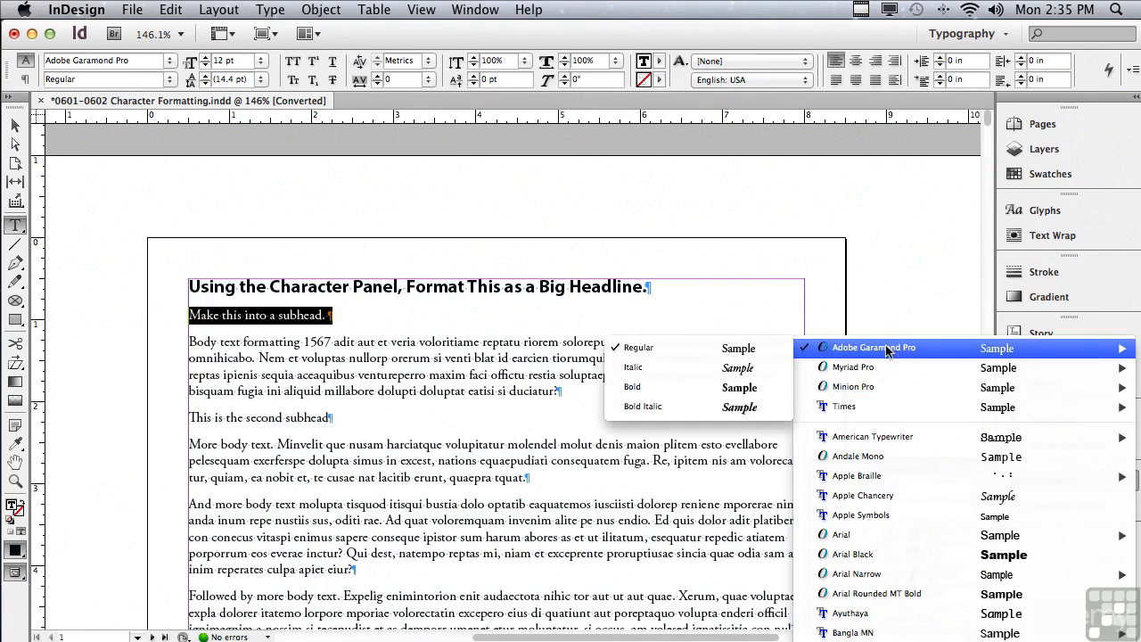
mouse_move(896, 439)
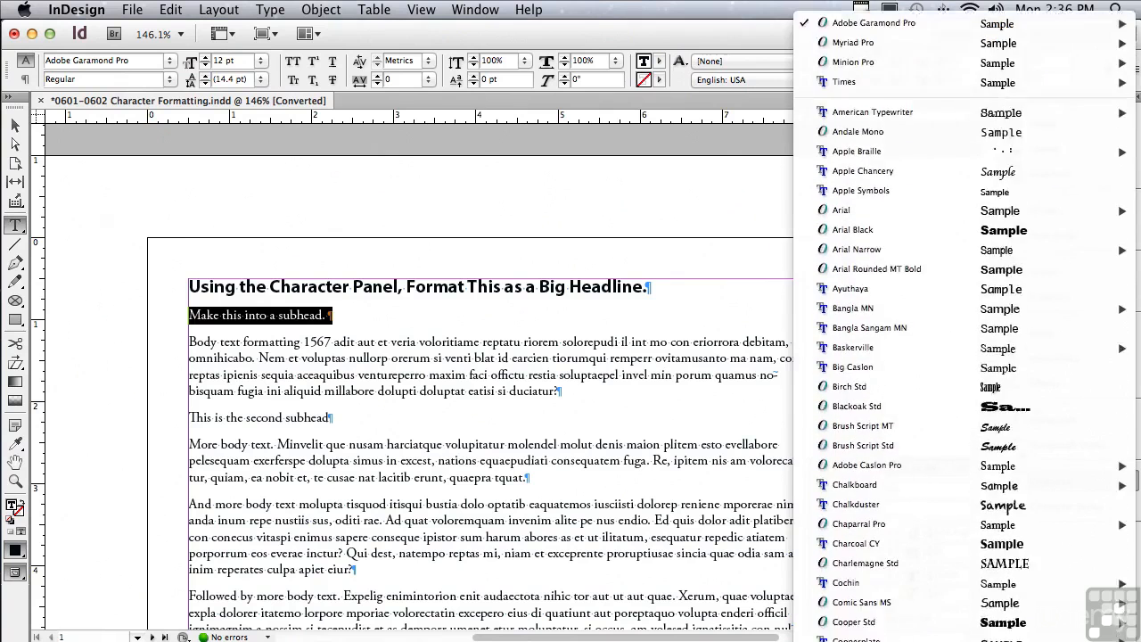
mouse_move(887, 562)
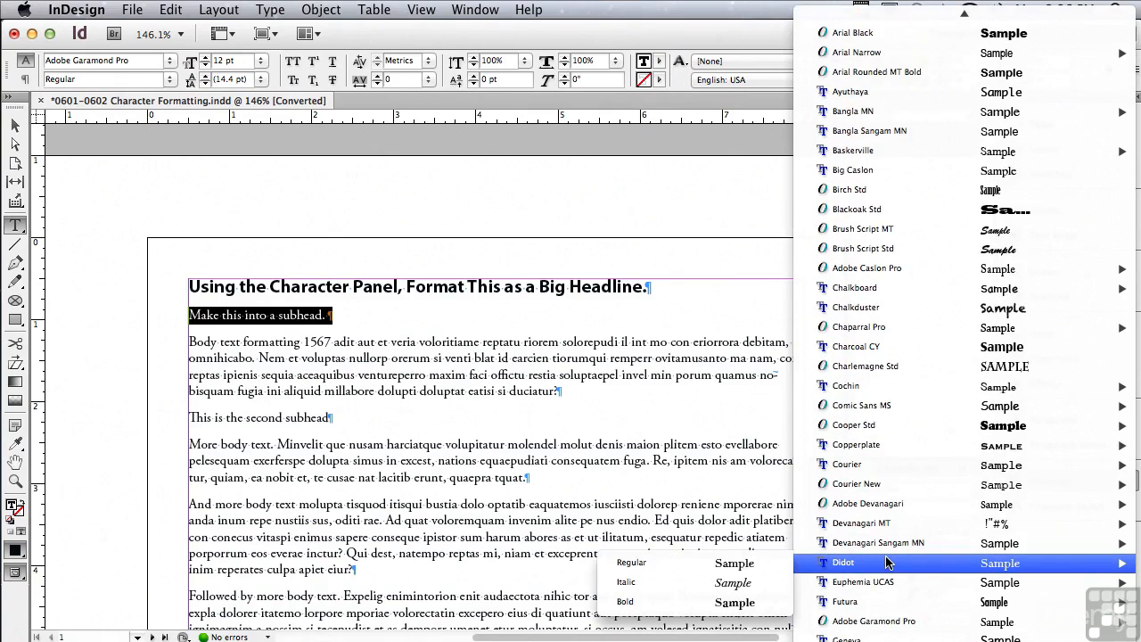
mouse_move(893, 490)
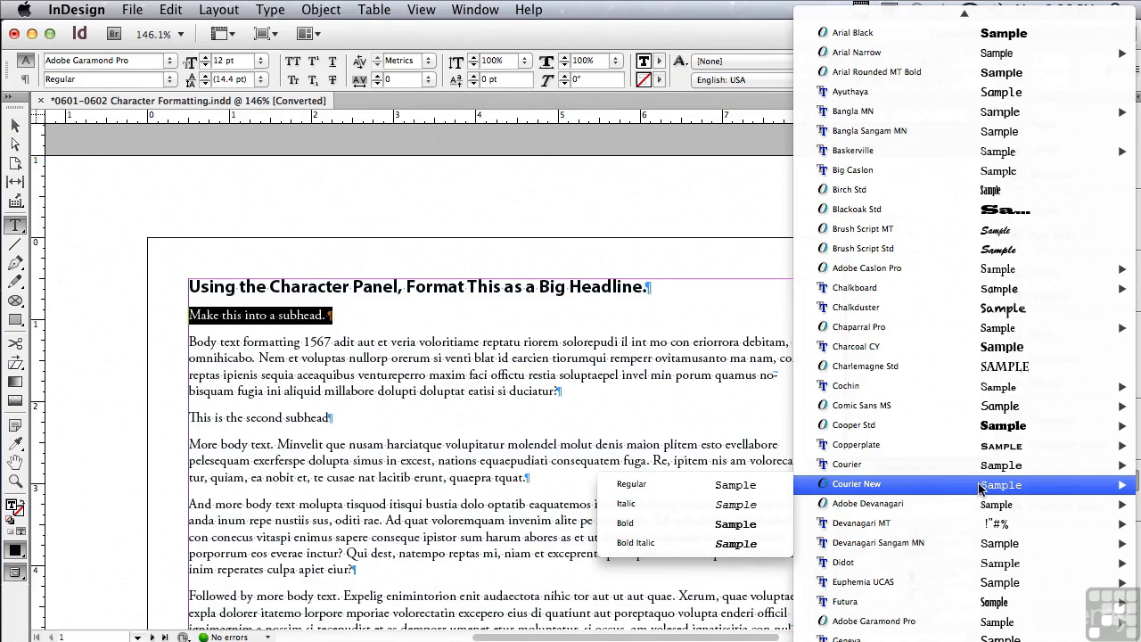
mouse_move(833, 477)
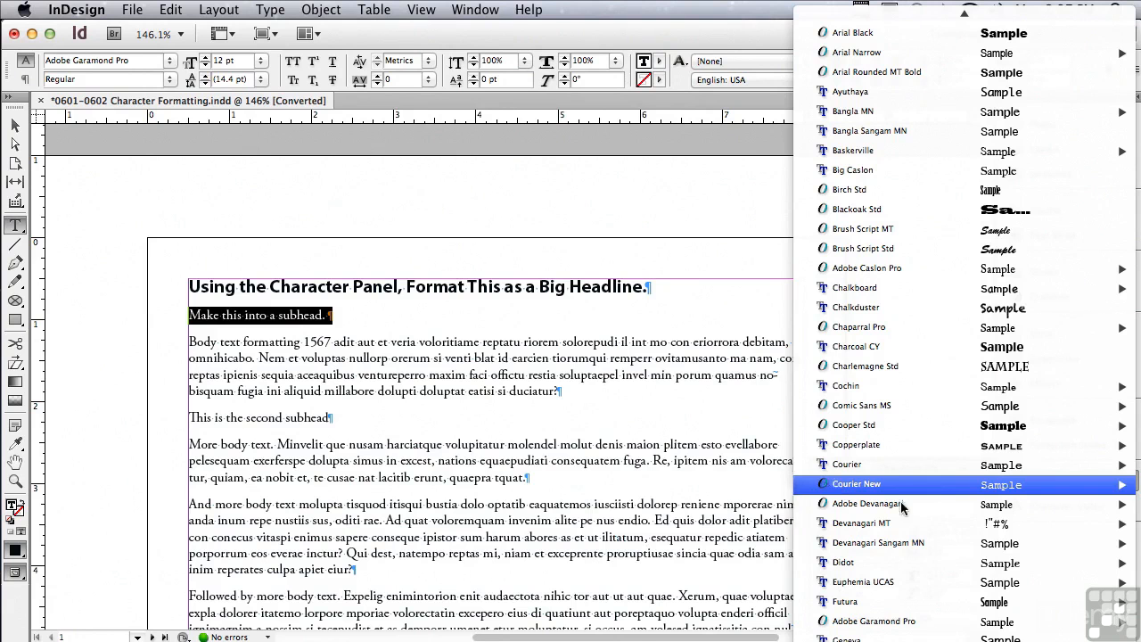
mouse_move(842, 639)
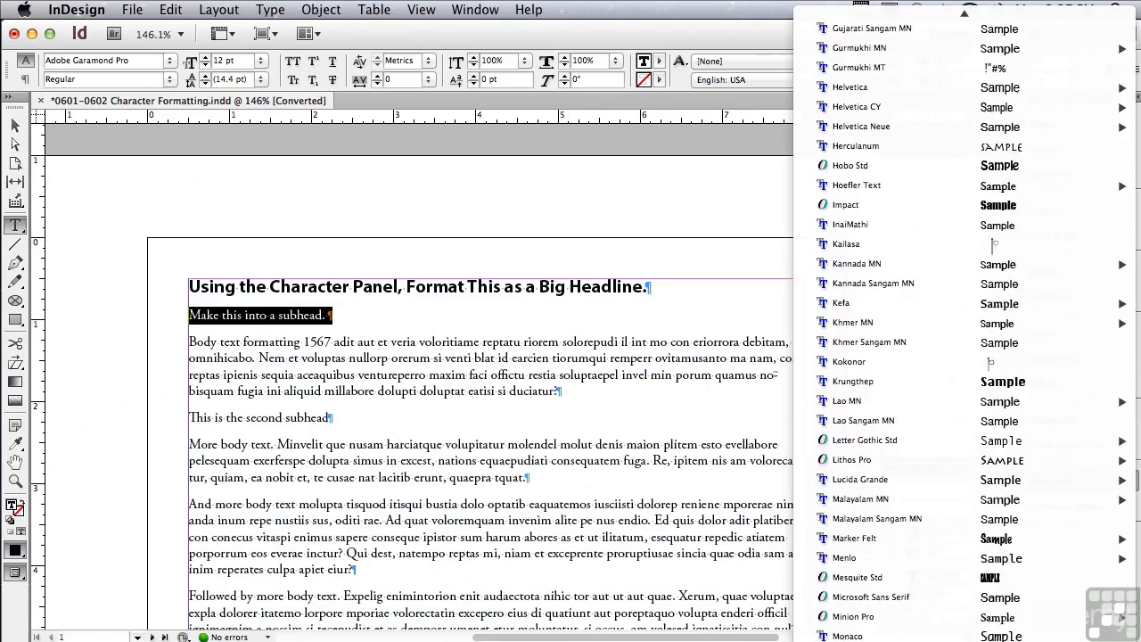
click(617, 474)
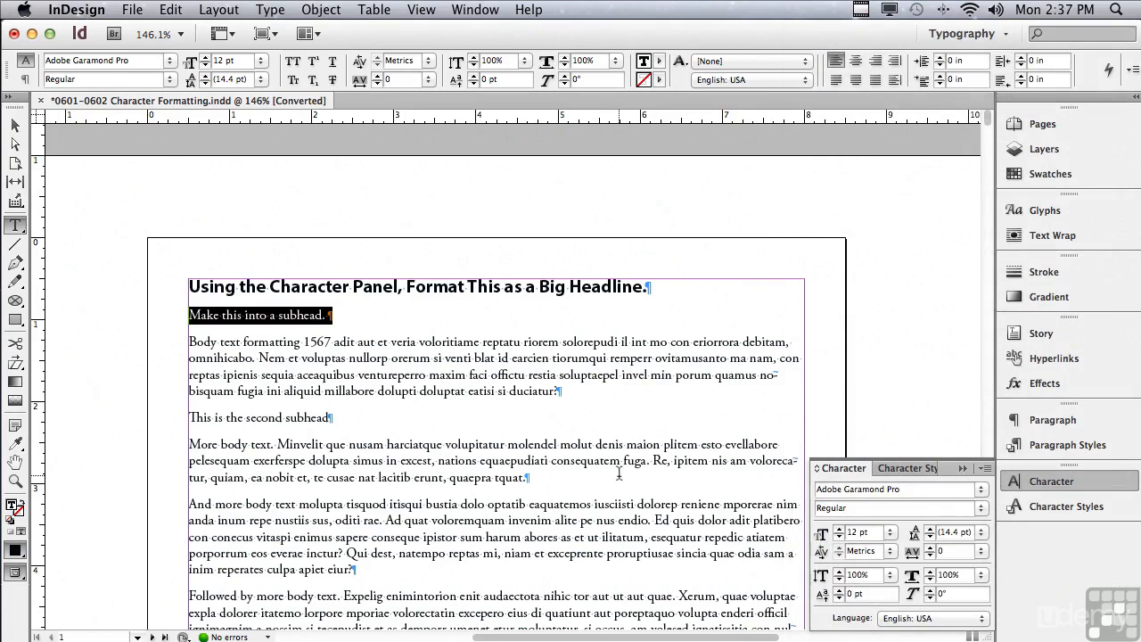
Set the font family of the selected subhead to Myriad Pro
drag(899, 490, 792, 488)
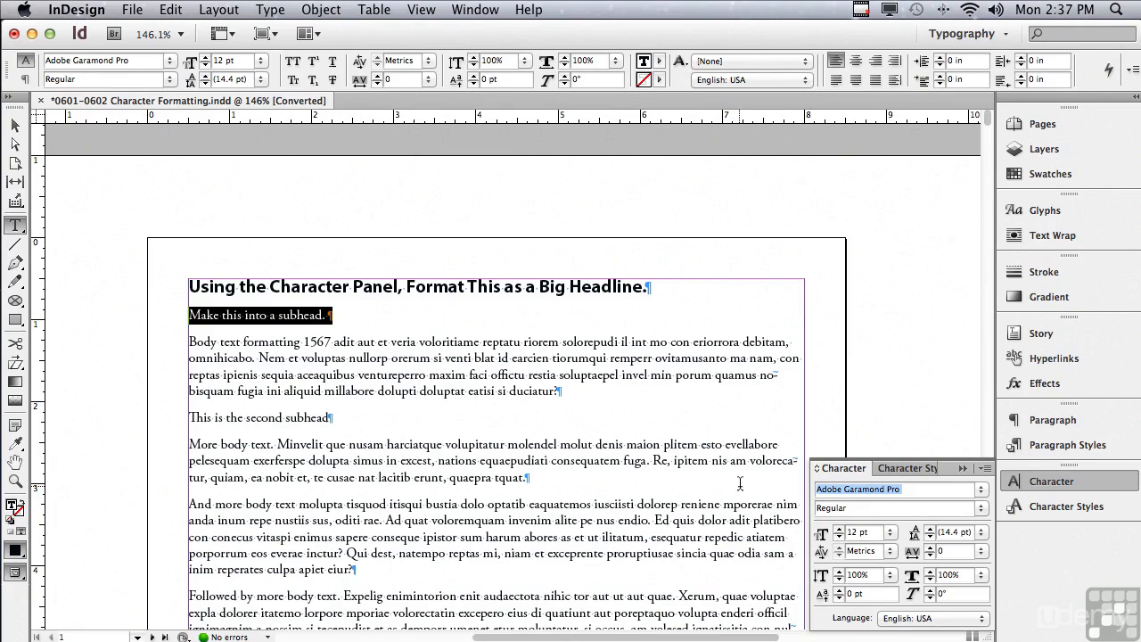
text(Myriad)
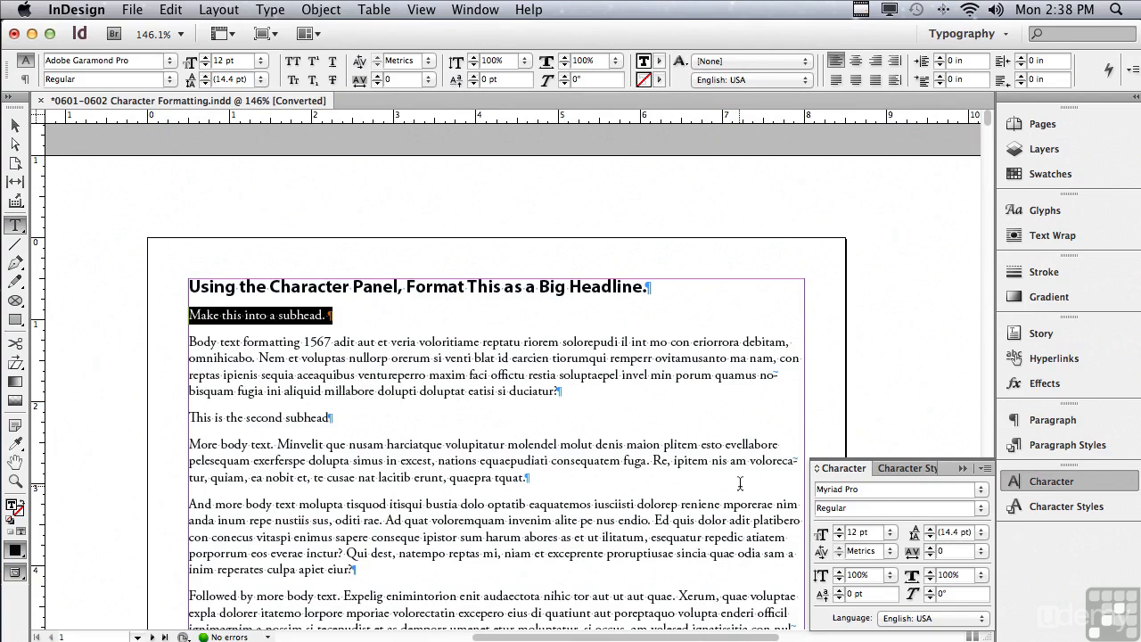
key(Return)
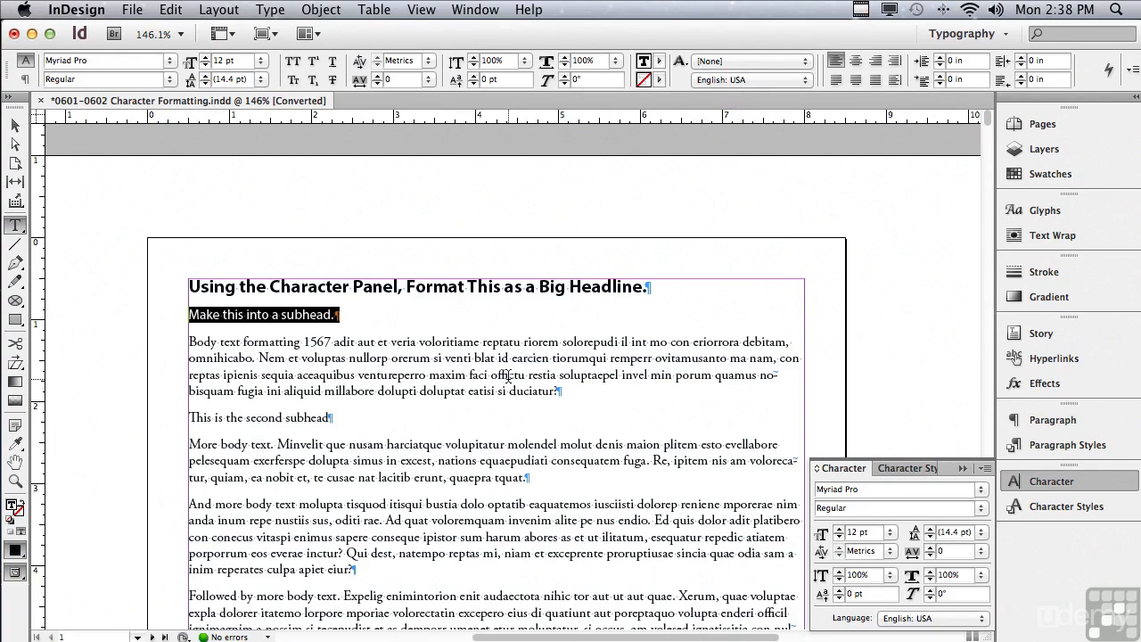
Try Bold Condensed as the subhead's font style, then set the style to Bold
click(853, 510)
text(Bold Condensed)
click(982, 510)
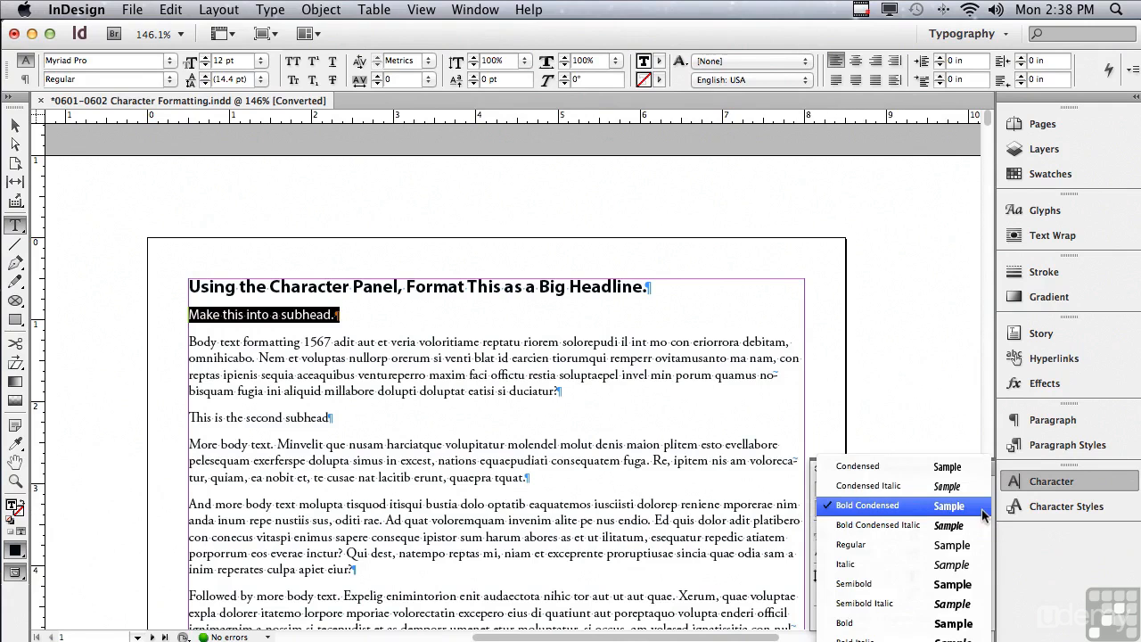
click(918, 624)
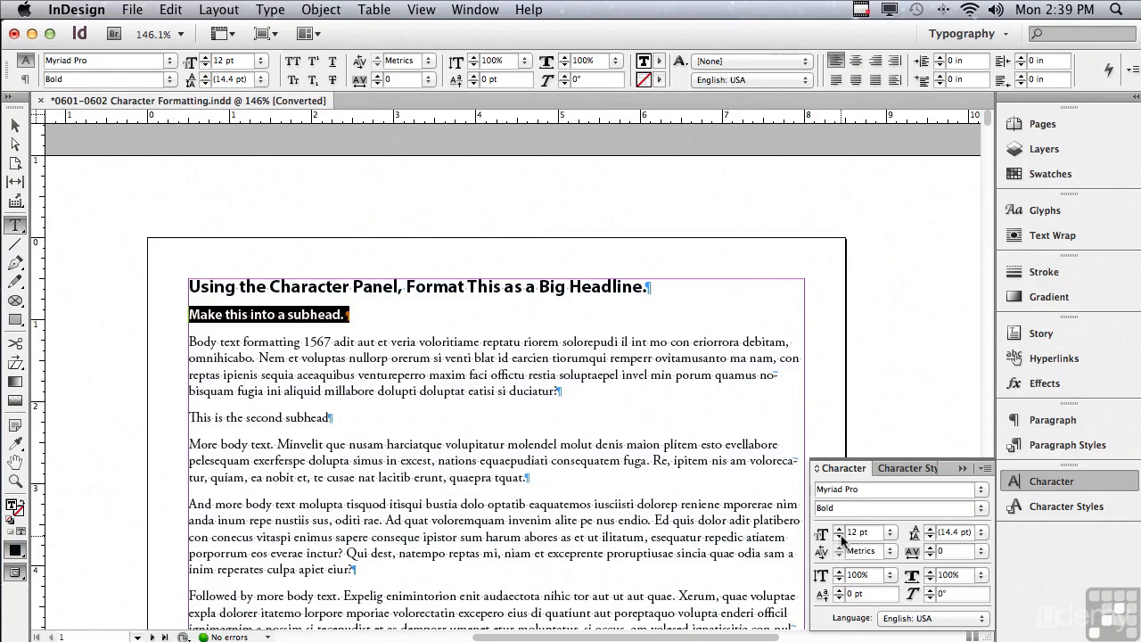
Try font sizes of 14 pt and 18 pt on the subhead, then set it to 16 pt
click(839, 529)
click(838, 529)
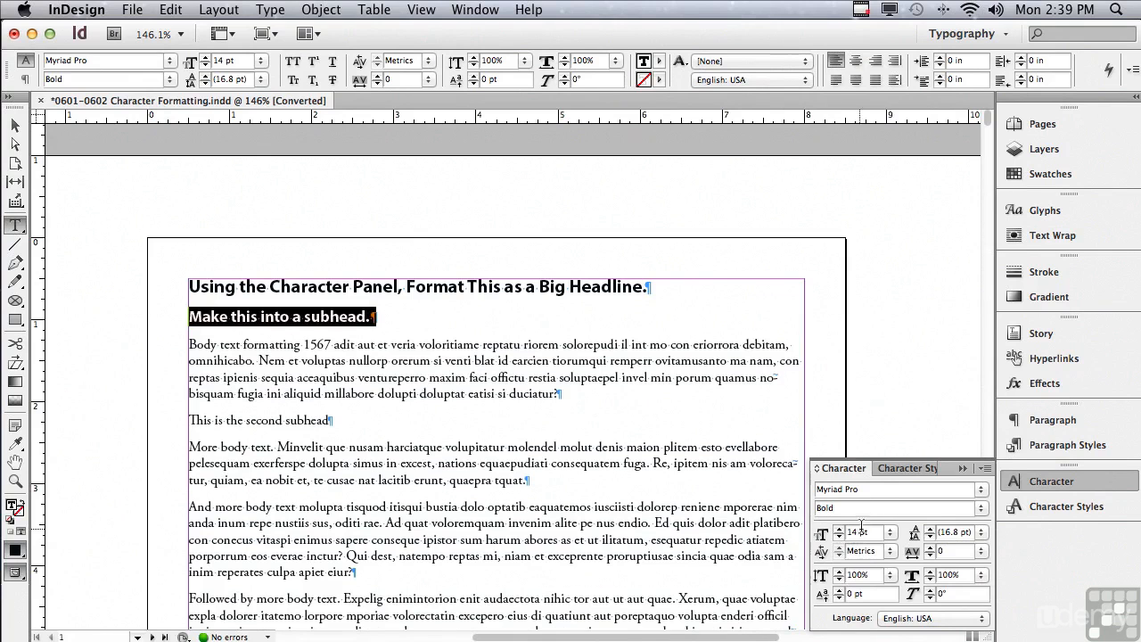
click(889, 532)
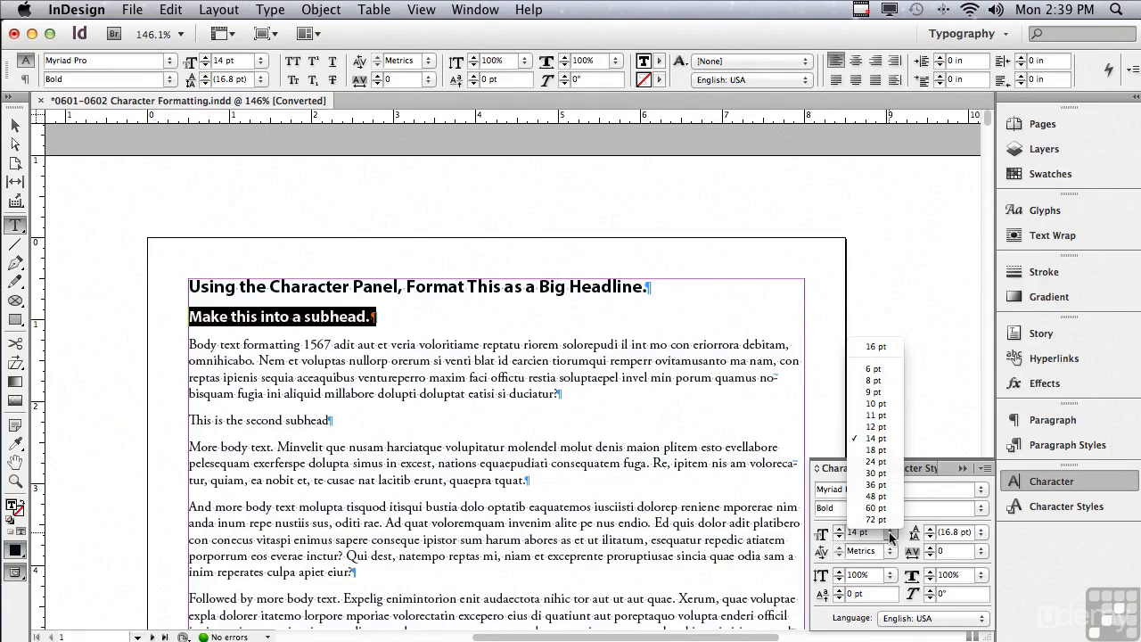
click(874, 449)
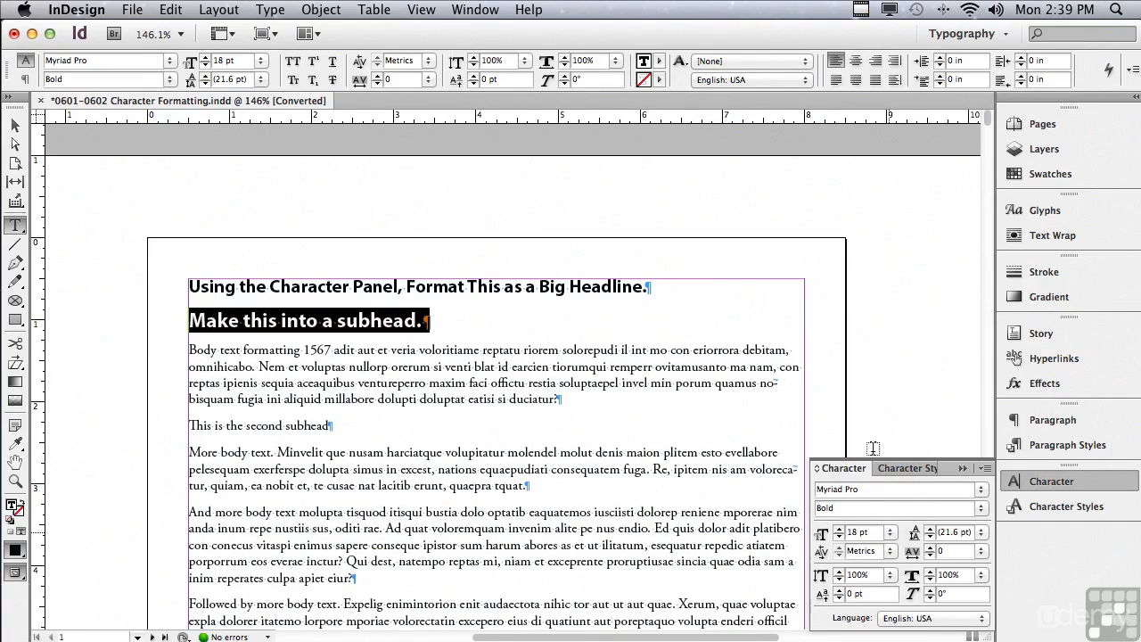
click(838, 535)
click(838, 536)
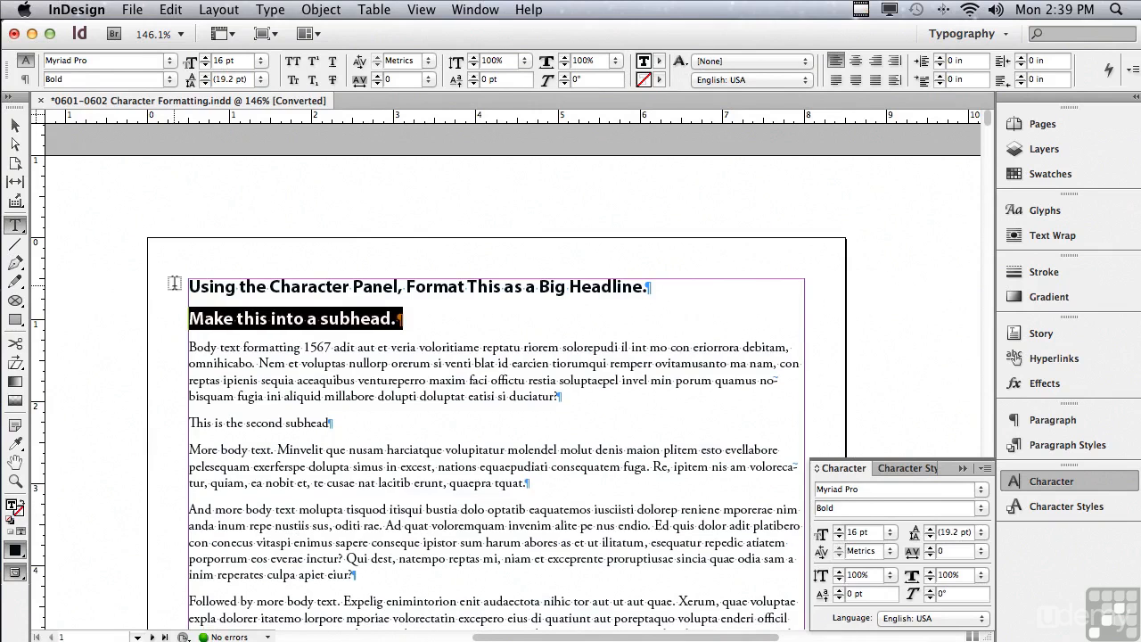
Set the font size of the headline "Using the Character Panel, Format This as a Big Headline." to 20 pt
drag(188, 285, 669, 280)
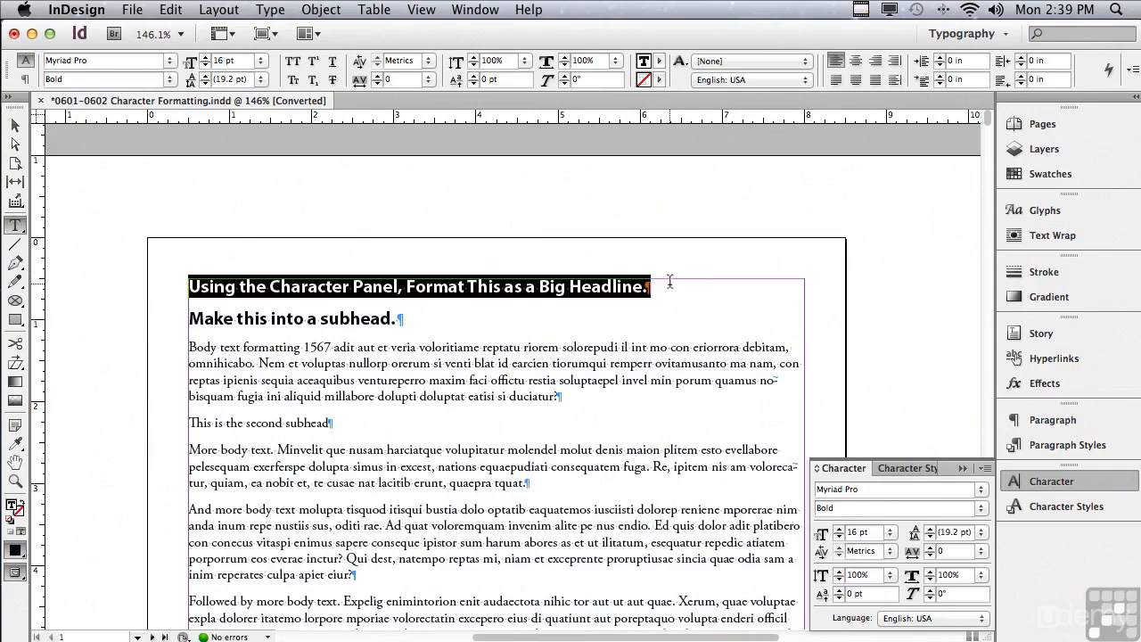
click(838, 529)
click(839, 529)
click(839, 530)
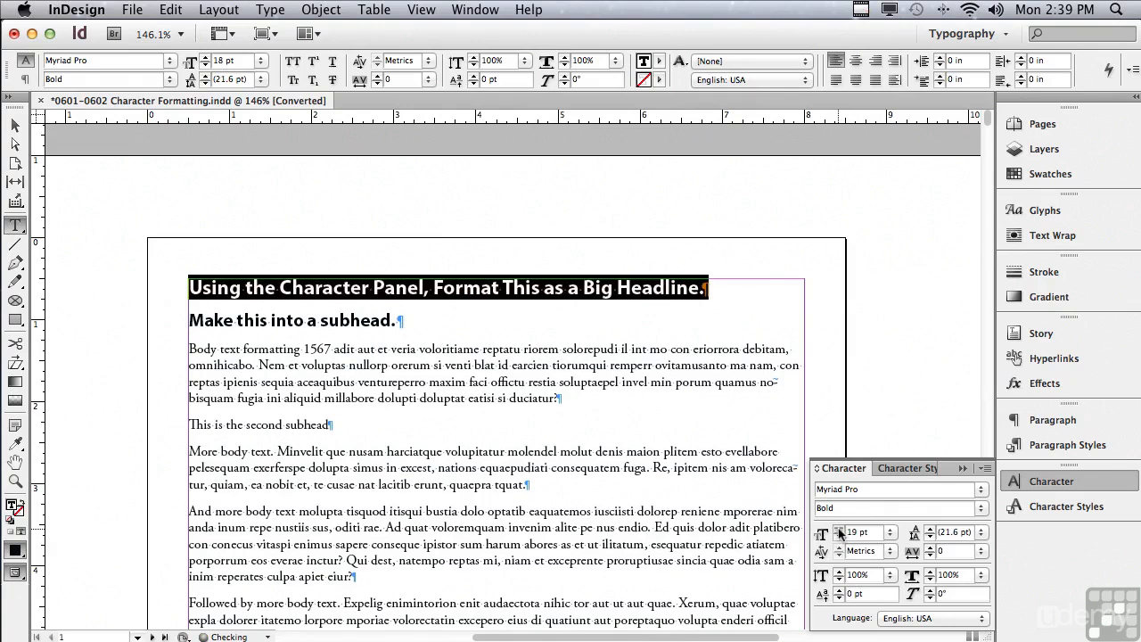
click(839, 529)
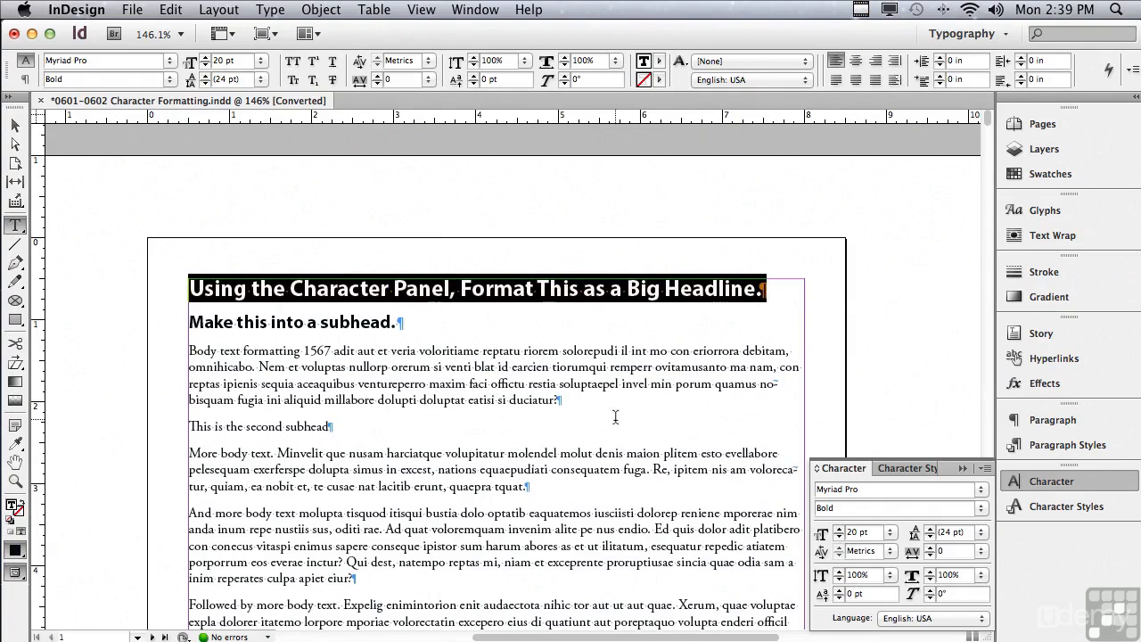
Set the font size of the first body paragraph, starting with "Body text formatting", to 10 pt
drag(189, 322, 412, 326)
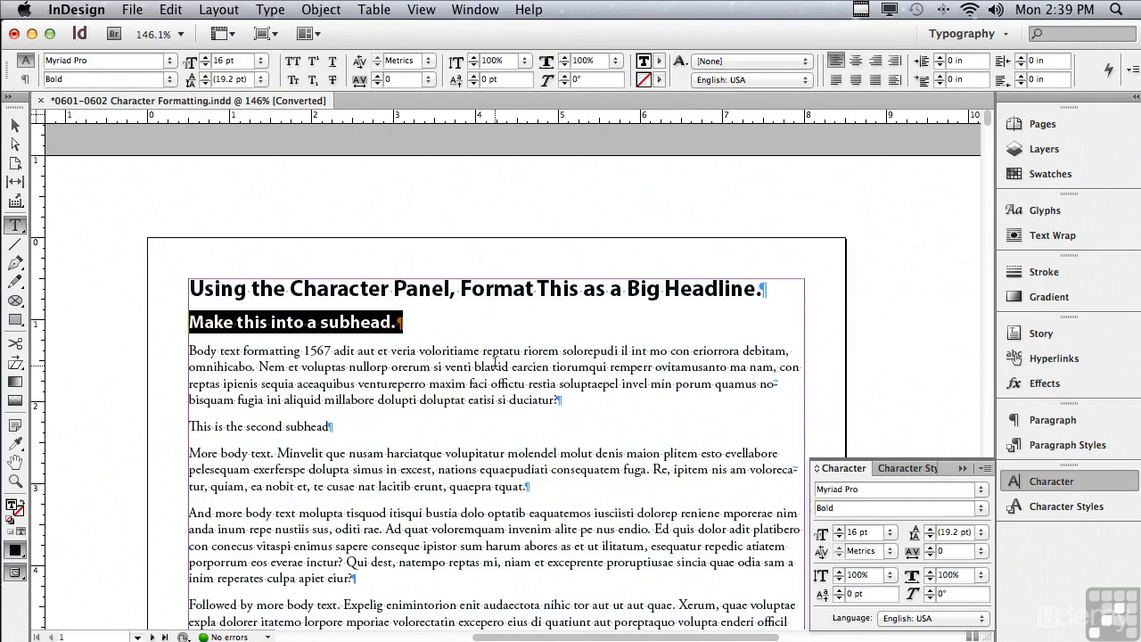
click(854, 532)
drag(190, 350, 595, 402)
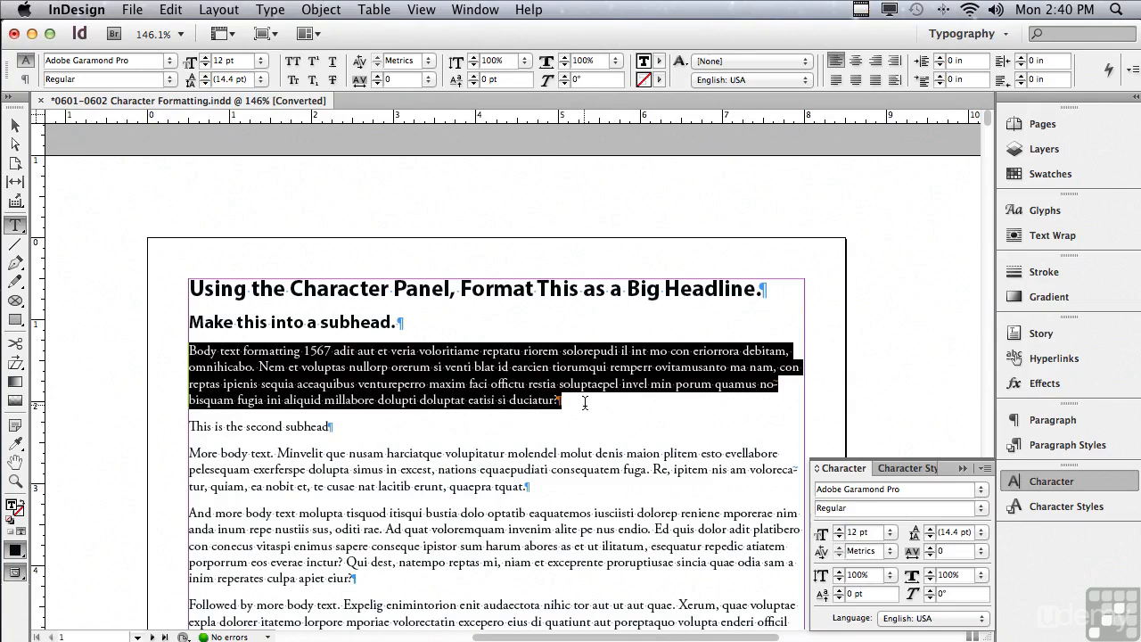
click(889, 534)
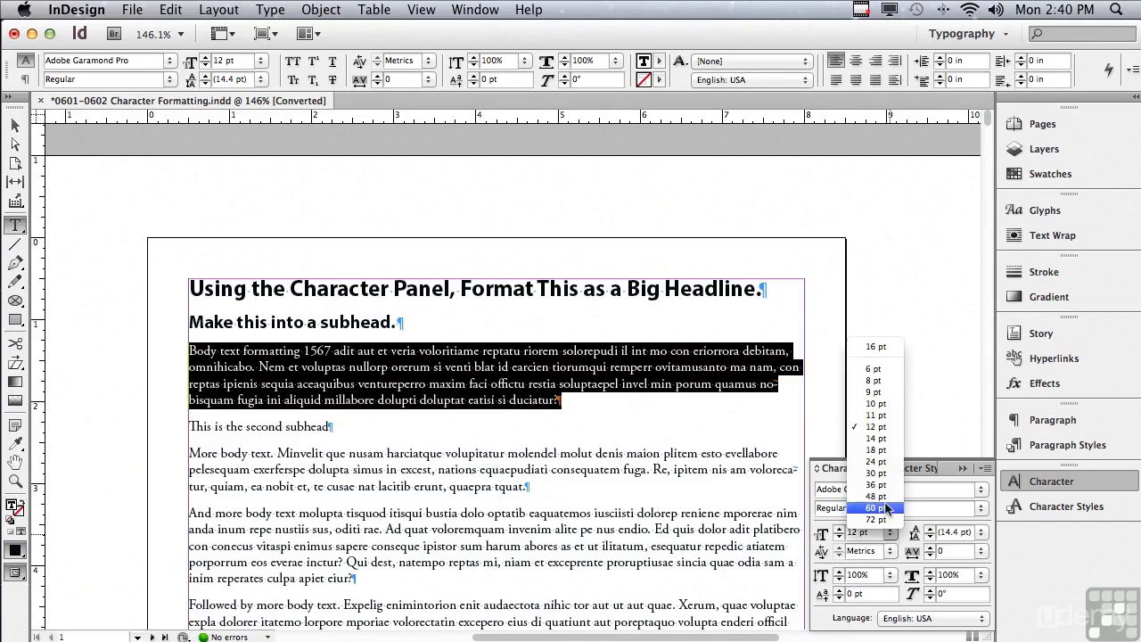
click(875, 405)
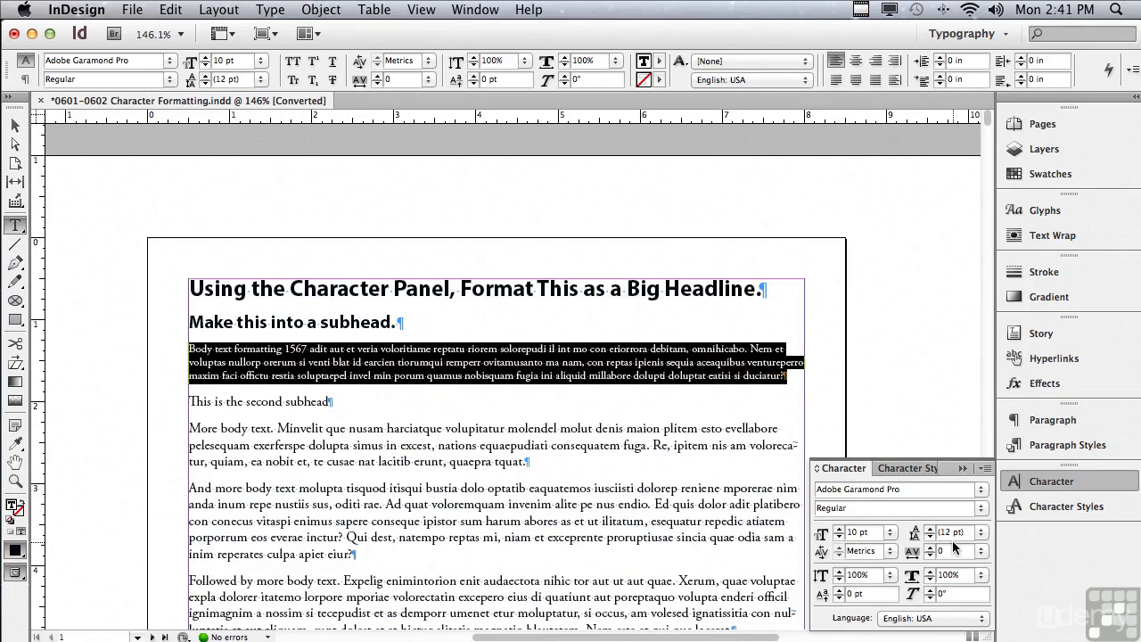
Review the leading choices for the first body paragraph, keep Auto leading, and increase its font size to 11 pt
click(980, 532)
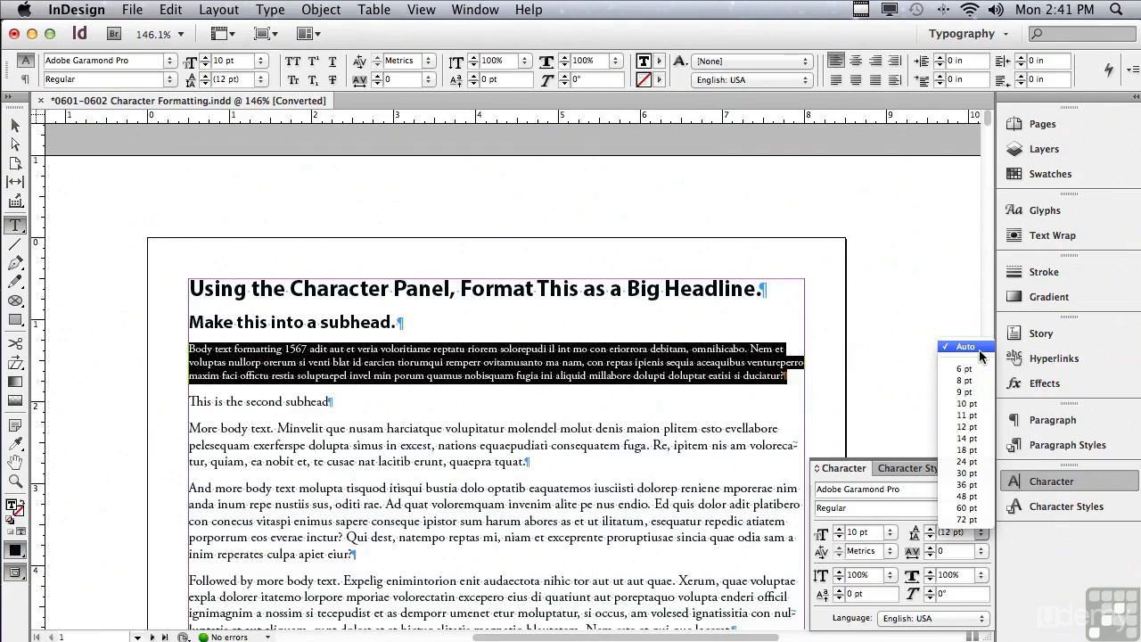
click(915, 353)
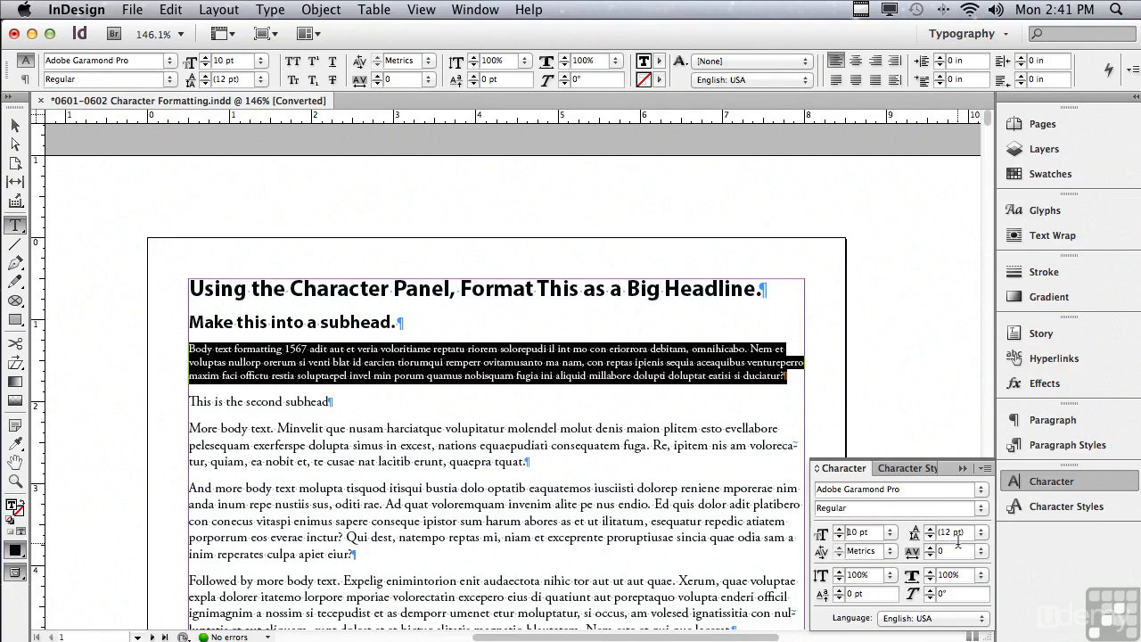
click(839, 528)
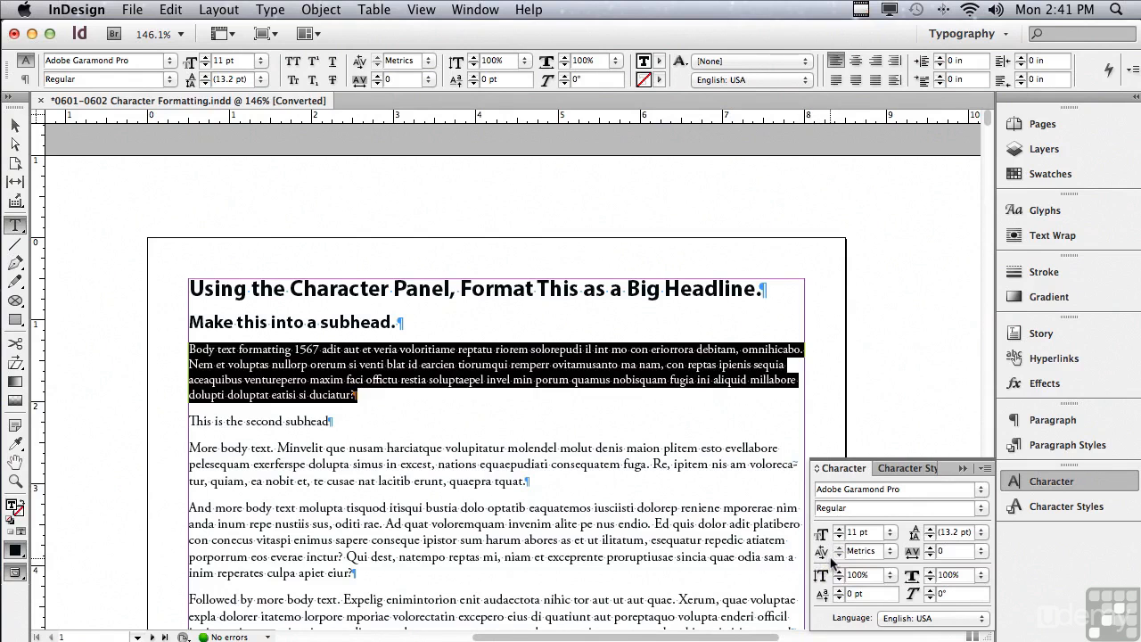
Enlarge the initial M of the body paragraph starting with "More body text" to 19 pt
double_click(878, 550)
click(194, 349)
click(200, 447)
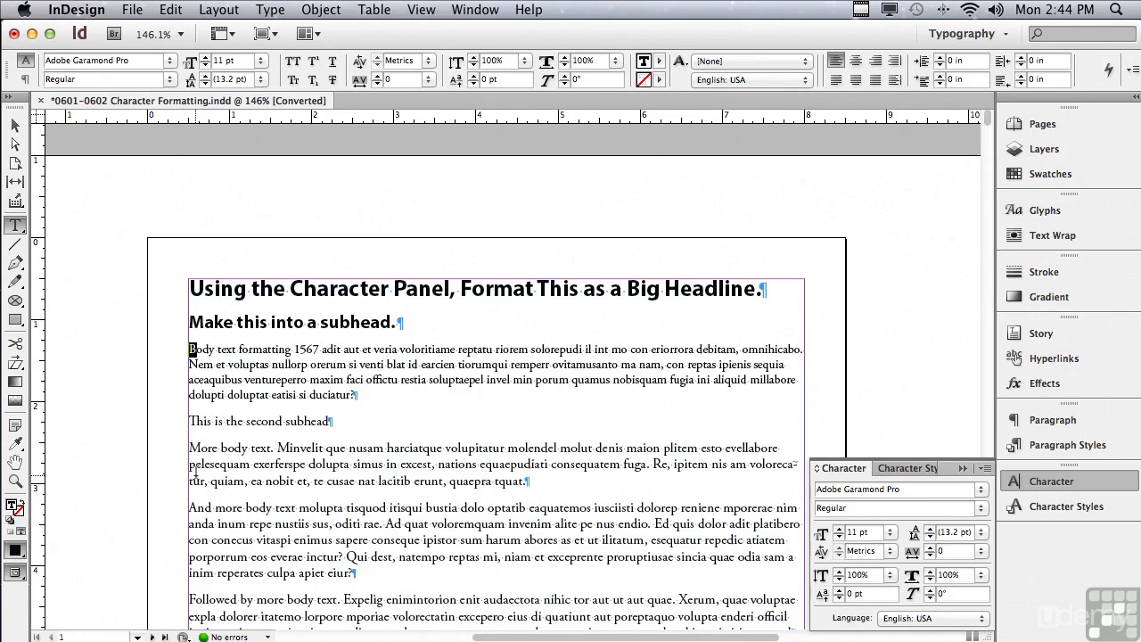
drag(201, 448, 178, 444)
click(839, 529)
click(838, 529)
click(839, 530)
click(839, 529)
click(839, 529)
click(839, 529)
click(839, 529)
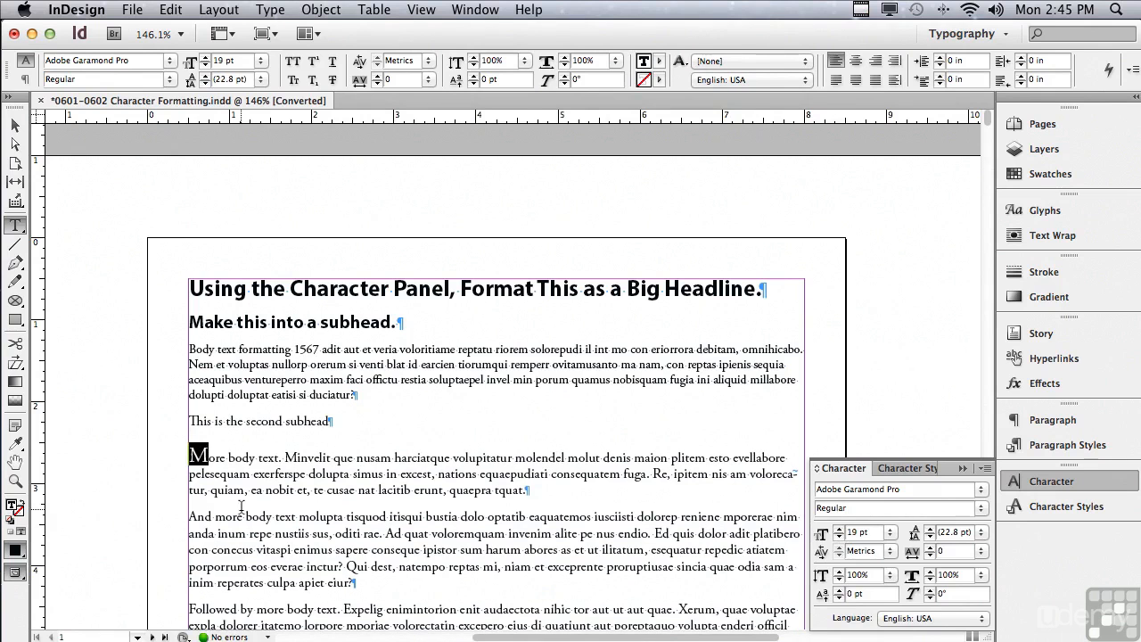
Examine closely the spacing and kerning between the enlarged M and the following o in "More"
click(190, 457)
drag(206, 458, 187, 455)
key(Right)
key(shift+Right)
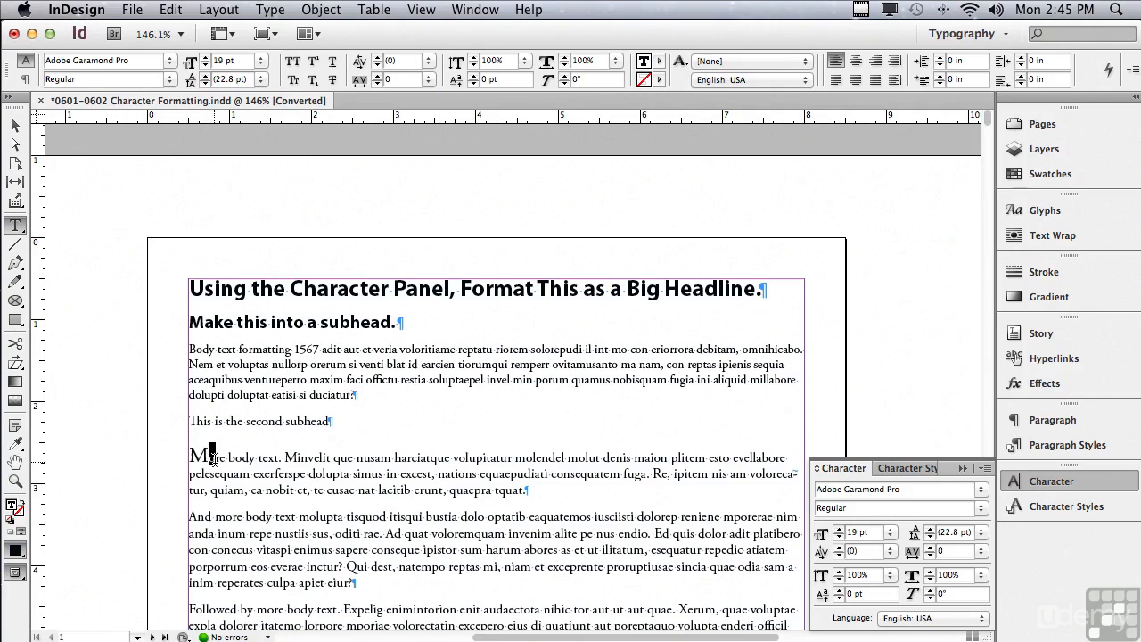
click(15, 479)
drag(164, 427, 257, 493)
click(15, 226)
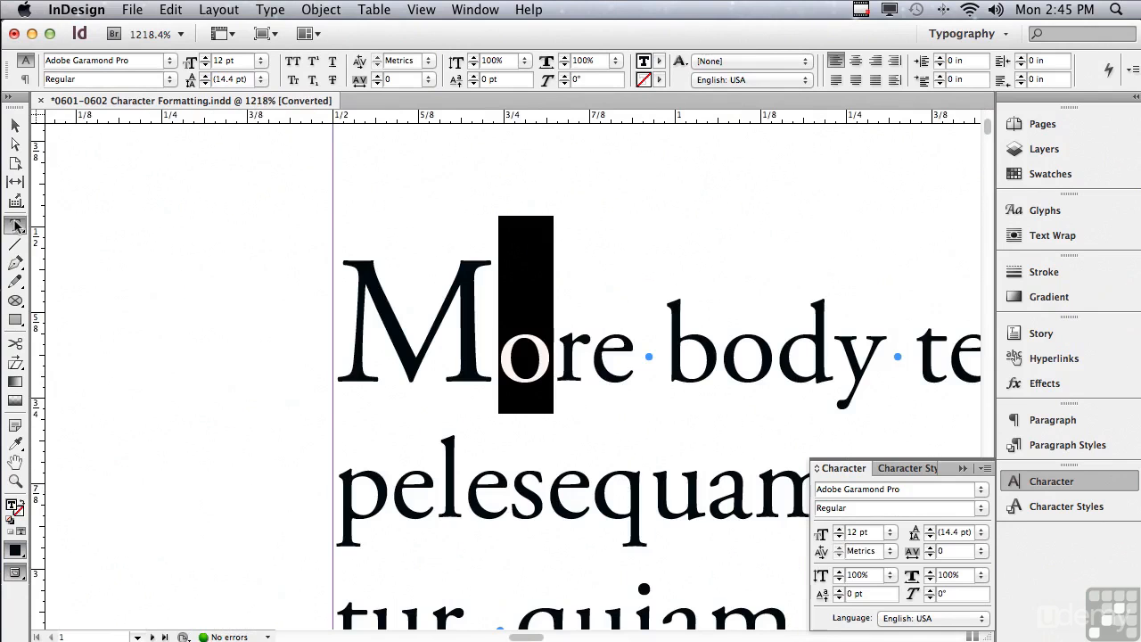
click(341, 301)
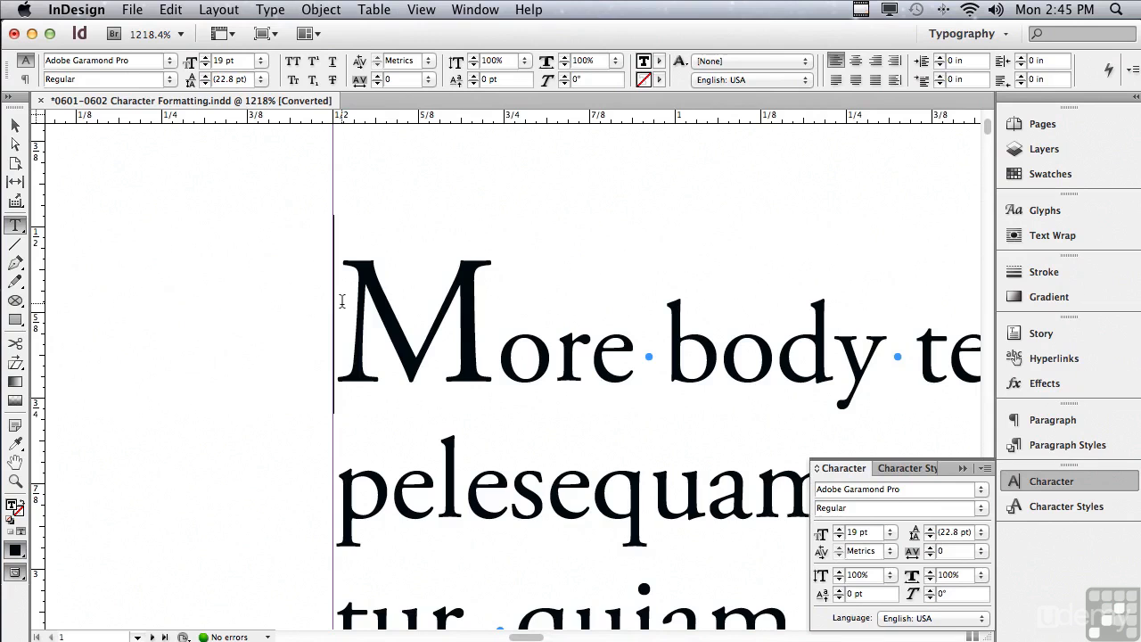
click(496, 348)
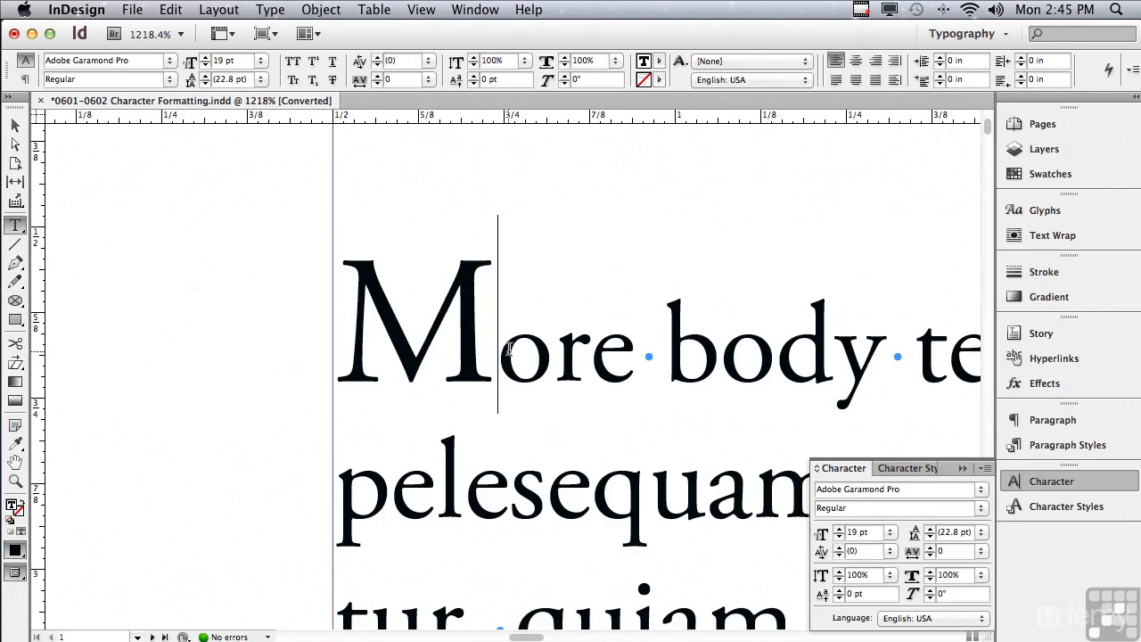
Set the kerning of the whole "More body text" paragraph to Optical and its font size to 12 pt
triple_click(337, 336)
click(337, 337)
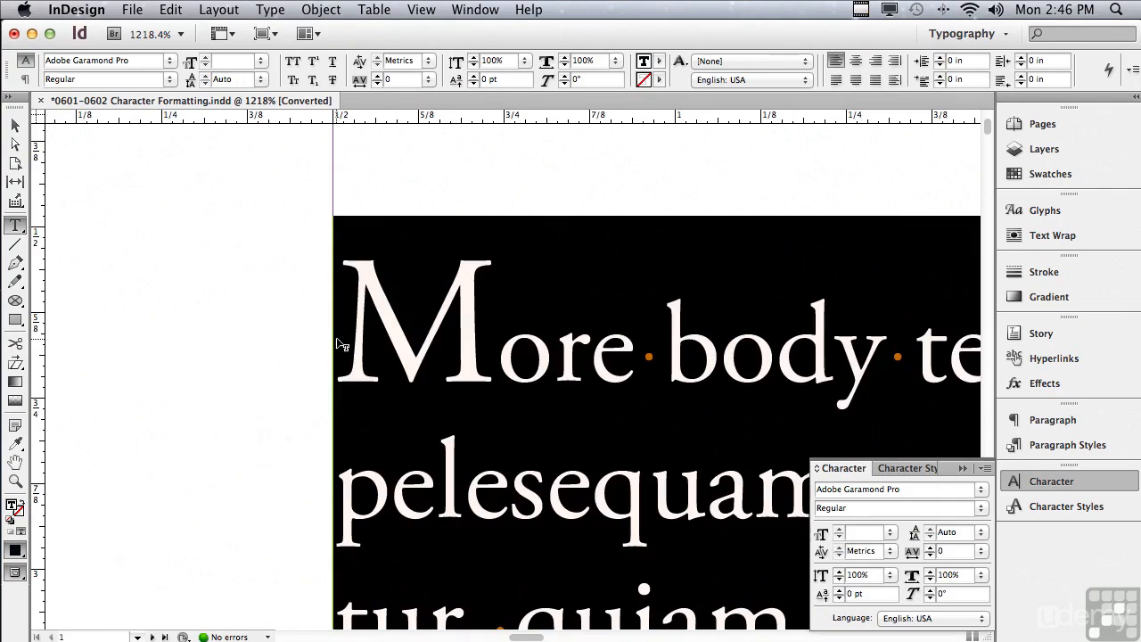
click(890, 552)
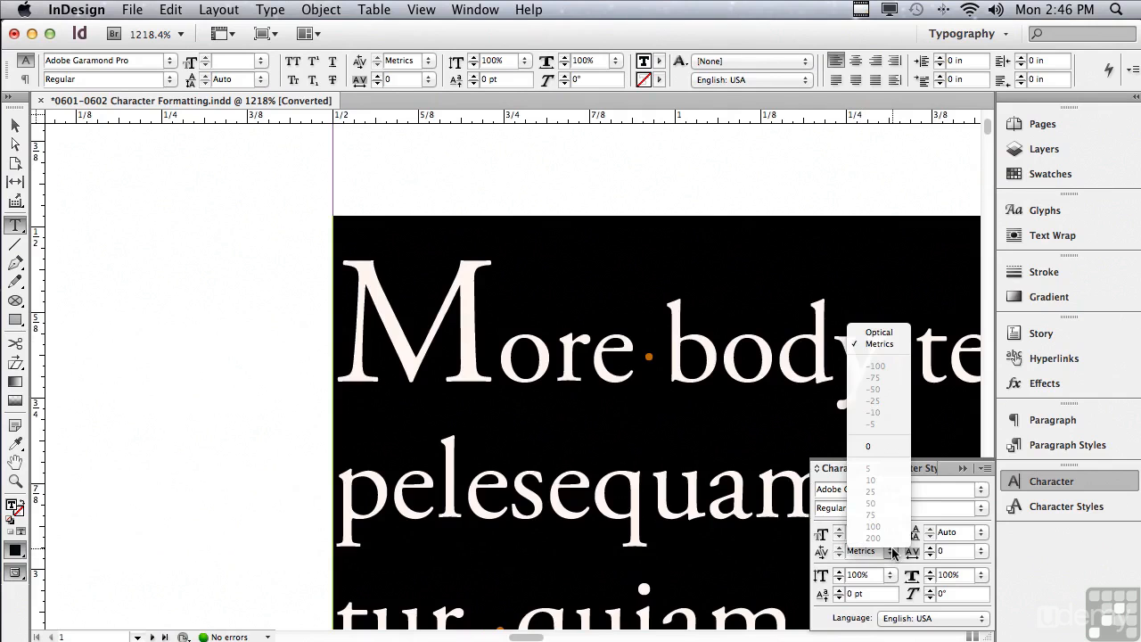
click(889, 334)
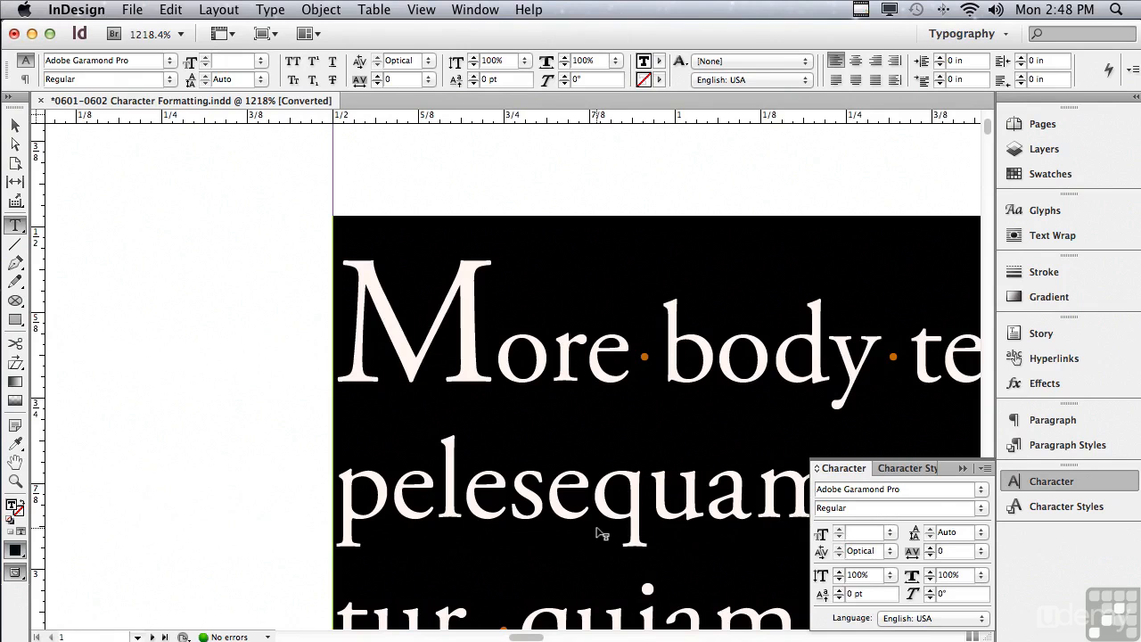
text(12)
key(Return)
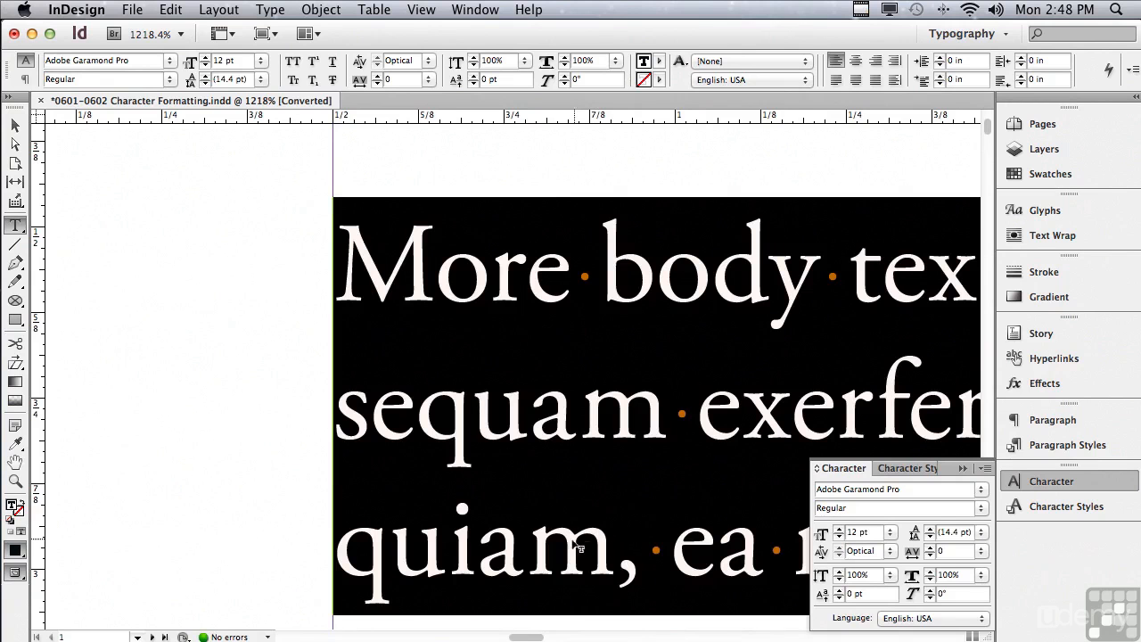